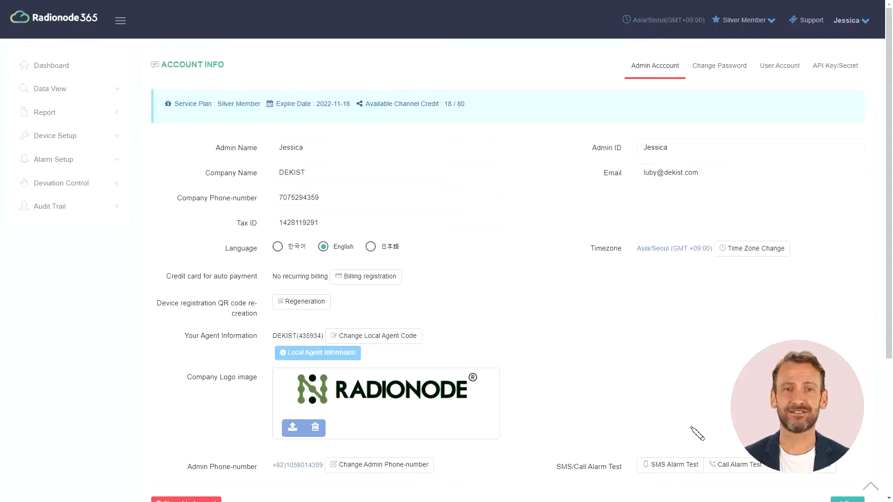
Step: Send test SMS, call and email alarms to the admin, dismissing each confirmation
click(674, 466)
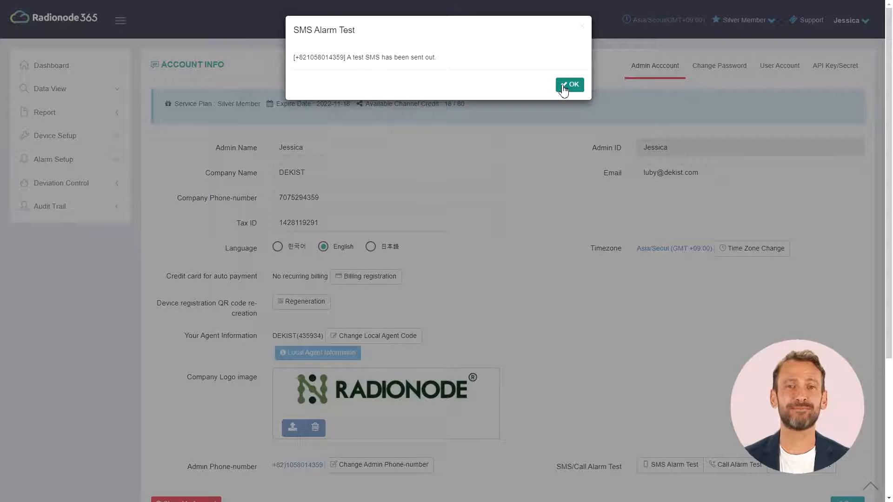
click(568, 85)
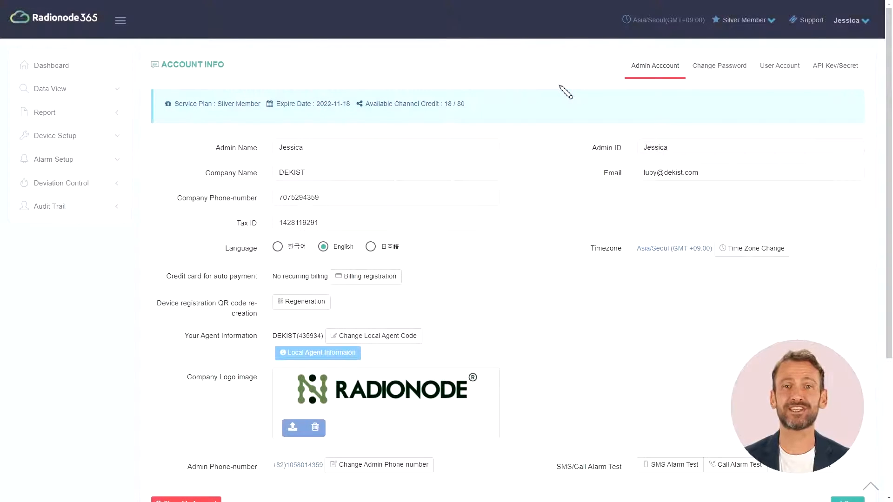
click(744, 466)
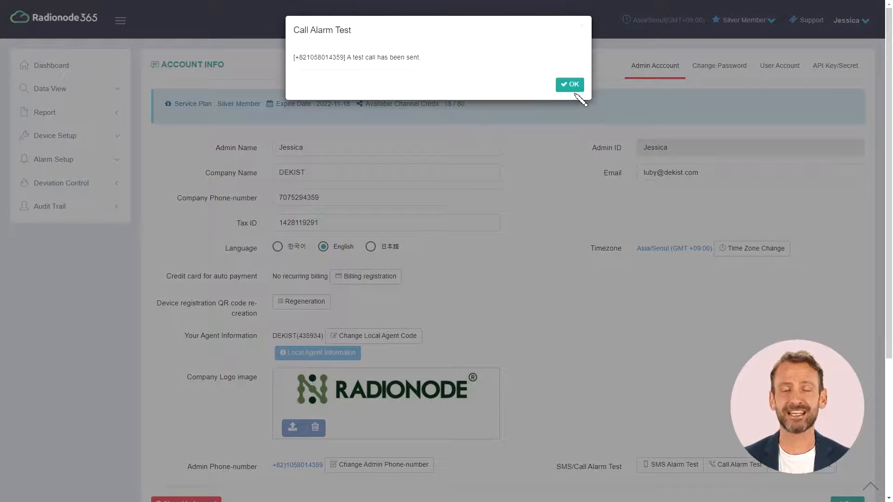
click(568, 85)
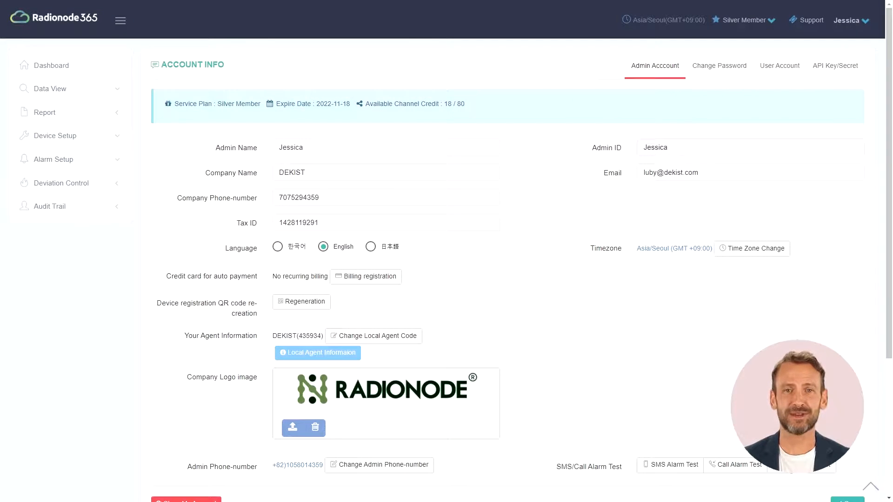
click(793, 471)
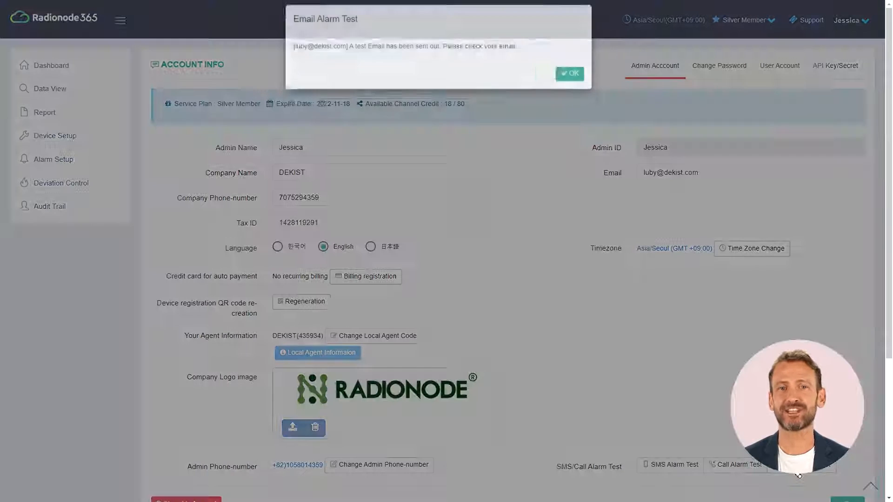
click(584, 84)
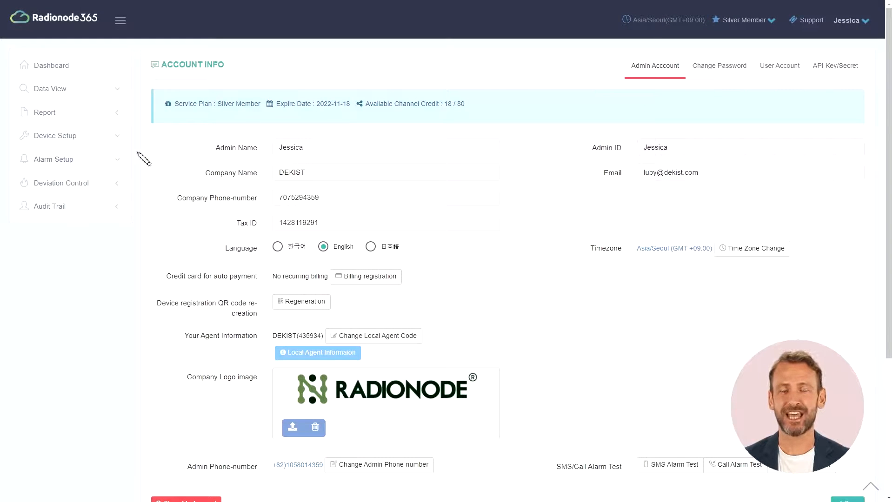
click(110, 164)
Step: Start a new Address Book contact, entering the contact's name and the tag 'employee'
click(94, 208)
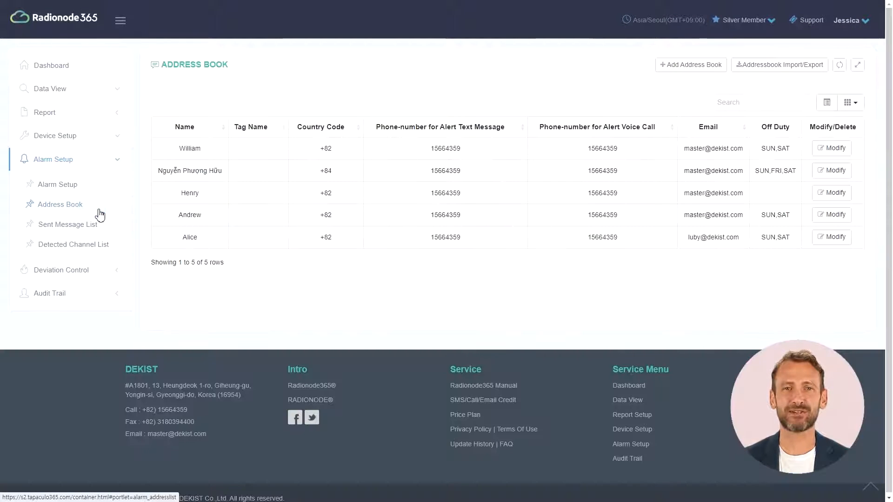
click(666, 65)
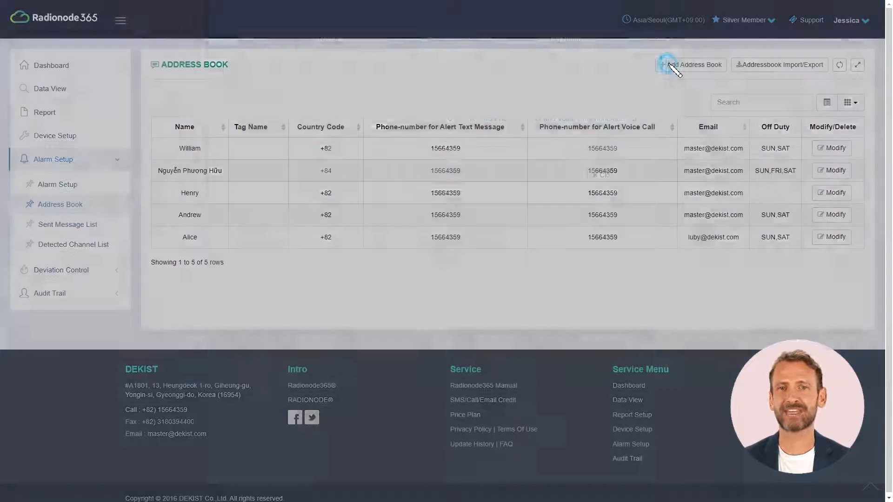
click(402, 69)
text(luby)
click(568, 62)
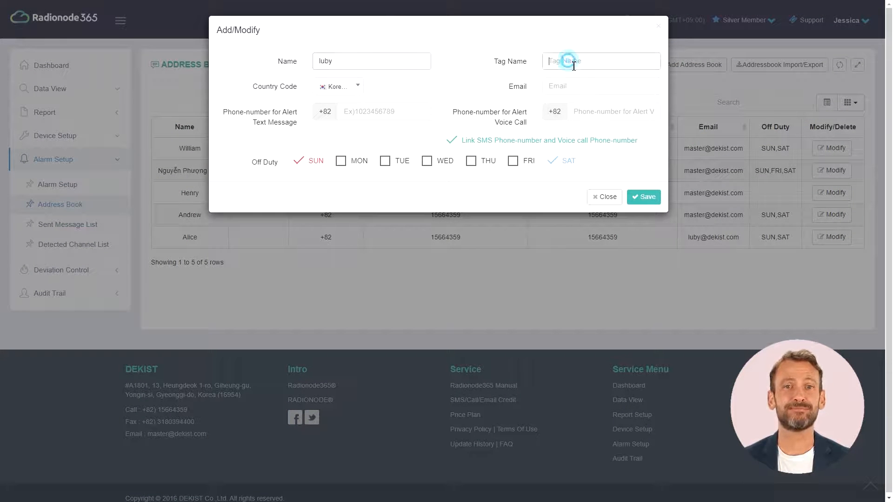
text(employee)
Step: Set country code United States (+1), add the contact's e-mail and alert number, mark Friday off duty, and save
click(358, 87)
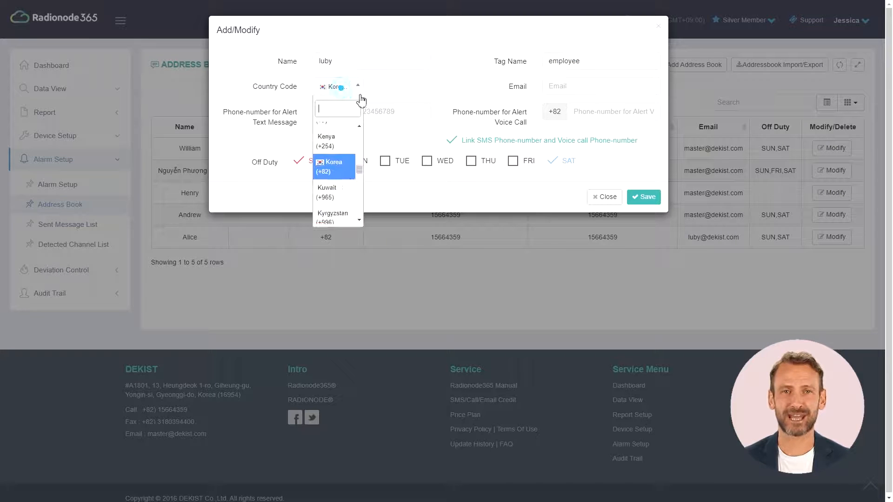
text(unit)
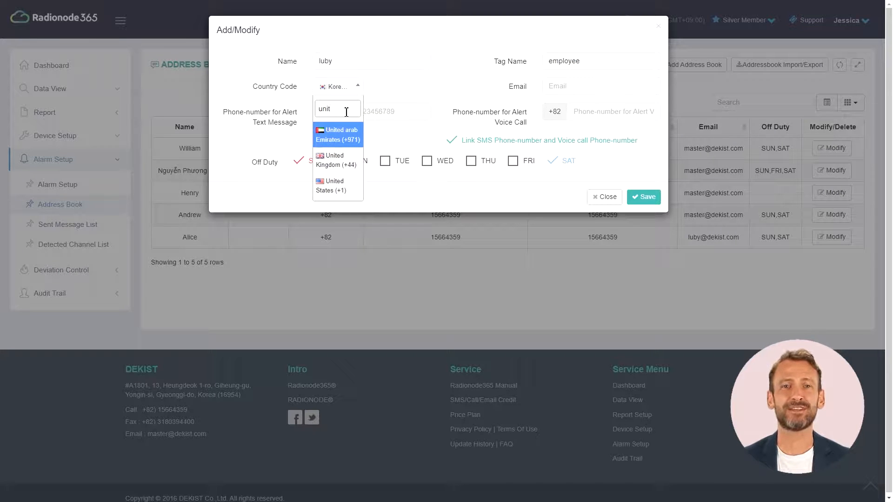
click(332, 186)
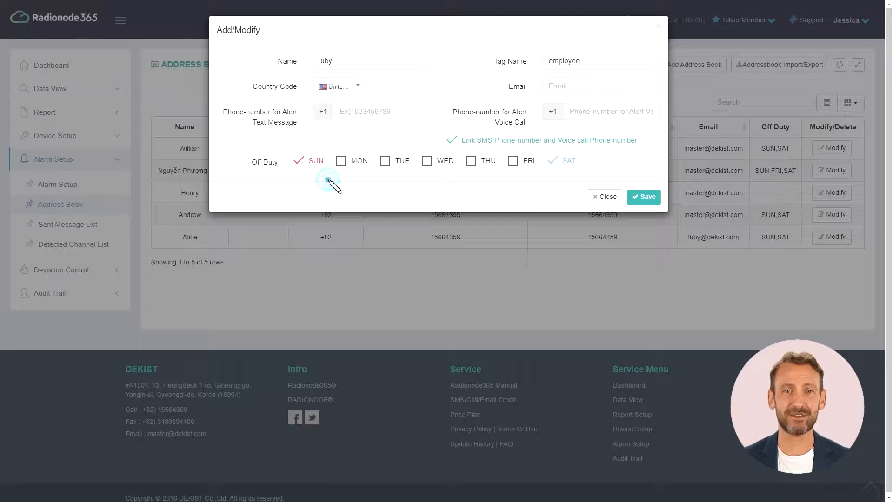
click(574, 93)
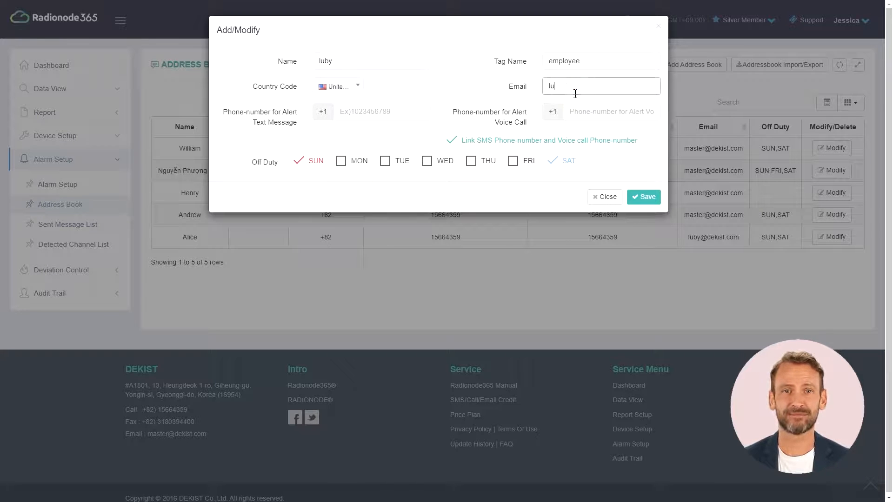
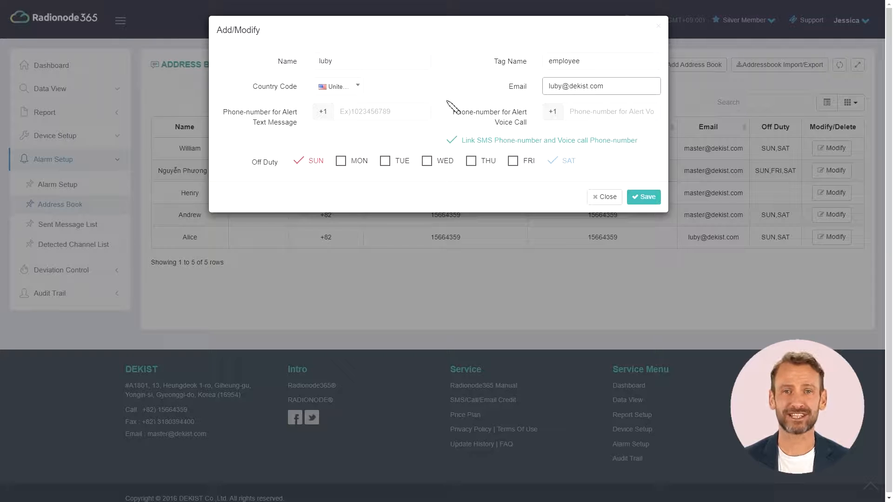
click(413, 113)
text(15664359)
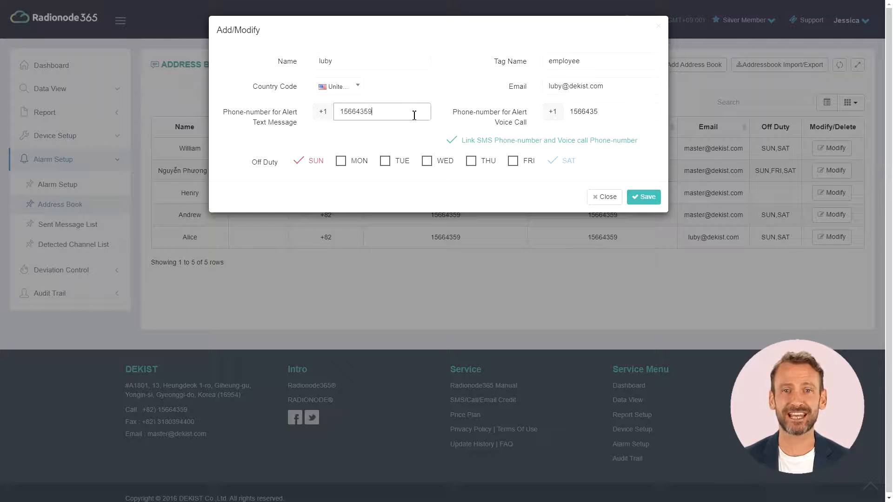
click(517, 163)
click(643, 197)
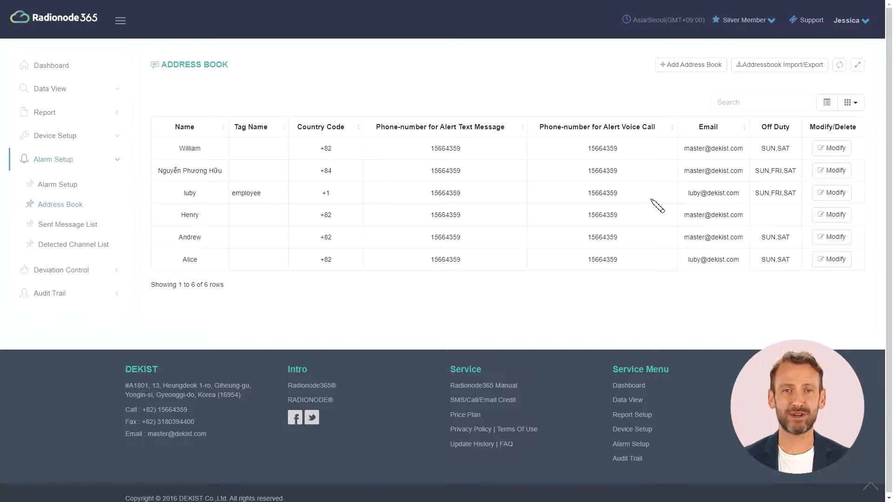
Step: Download addressbook_example.csv from the Addressbook Import/Export dialog
click(770, 71)
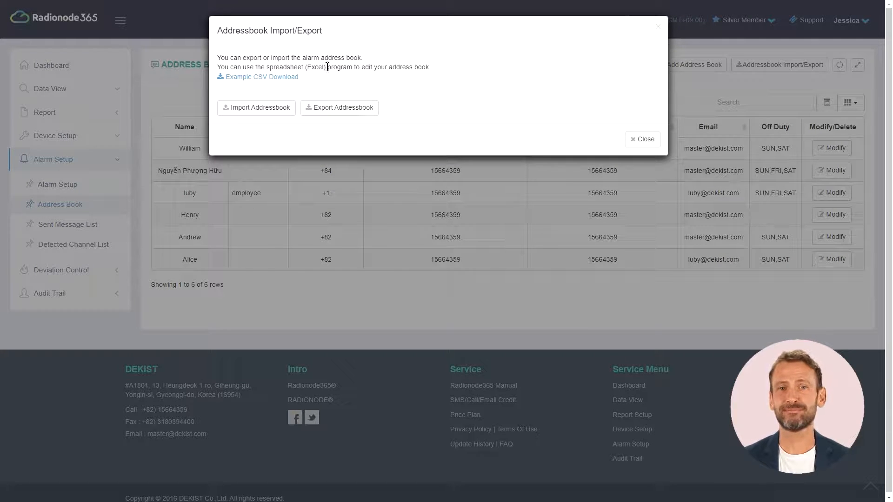
click(289, 78)
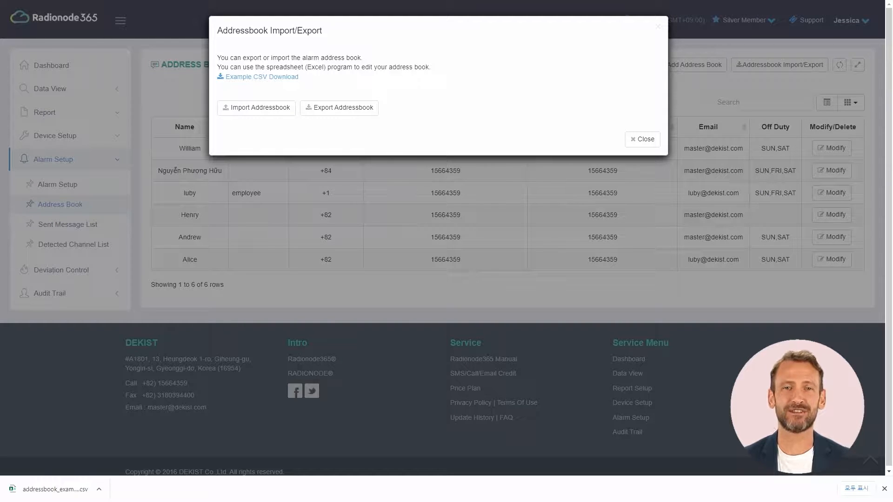
Step: Open the downloaded CSV in Excel, paste seven contact rows over A1:G8, and save it
click(66, 488)
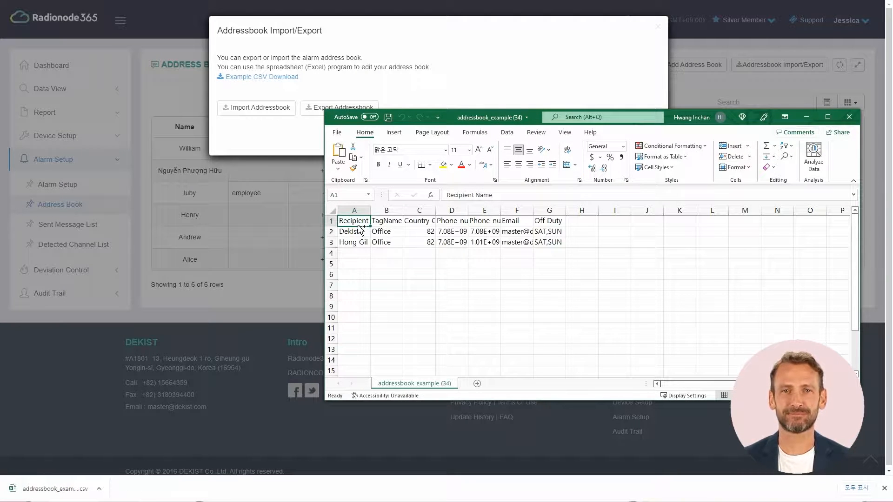
key(ctrl+v)
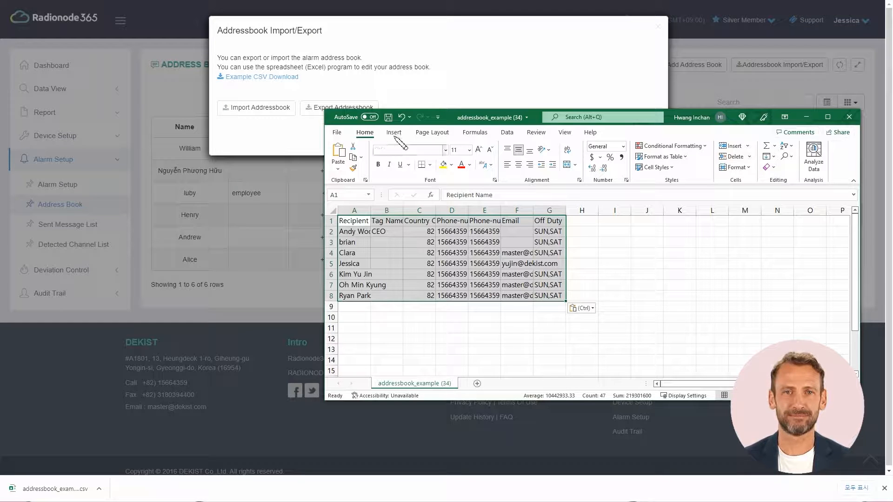
click(387, 117)
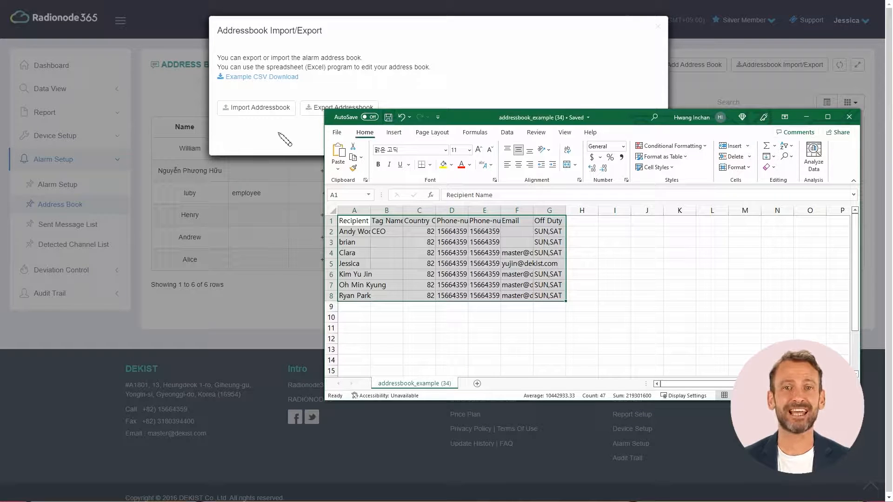
click(255, 110)
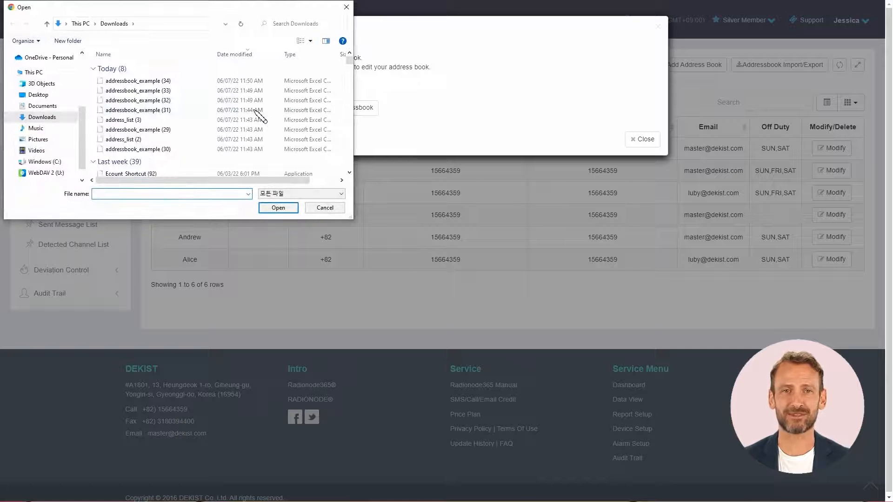
Step: Import addressbook_example (34), growing the Address Book to 13 contacts
double_click(190, 81)
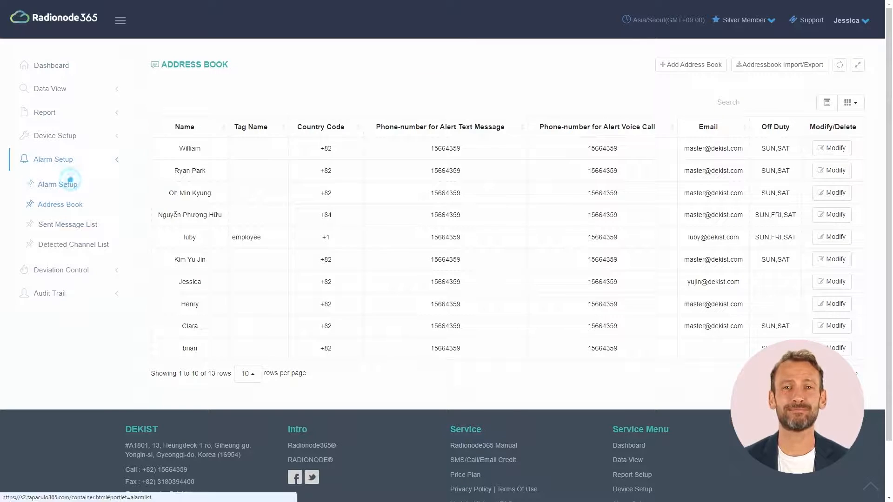
Step: Create a new alarm named 'refrigerator 1' and select the refrigerator channel
click(67, 185)
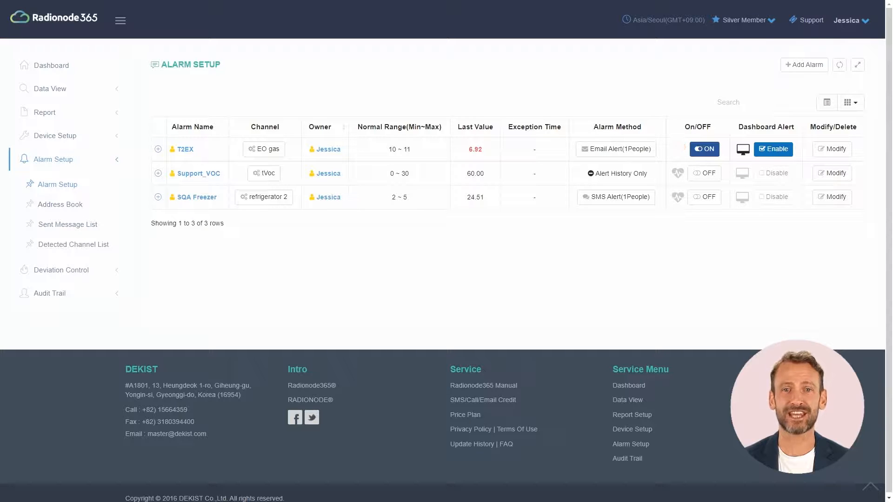
click(792, 64)
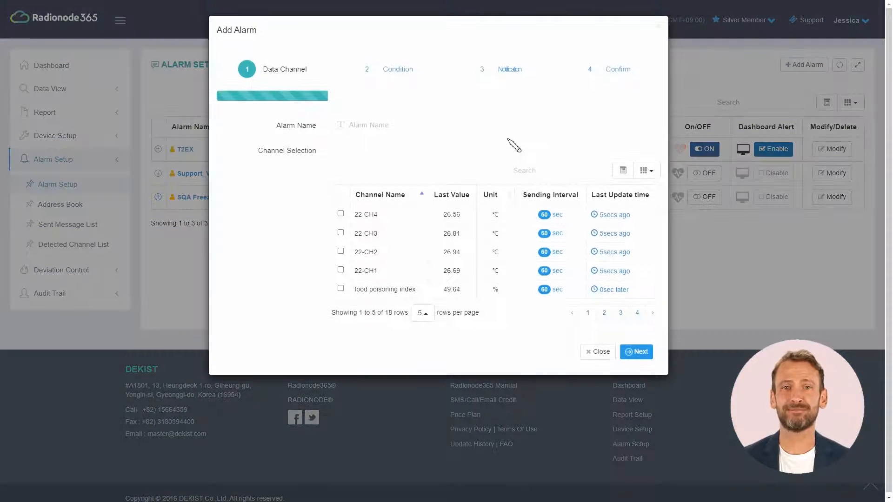
click(504, 132)
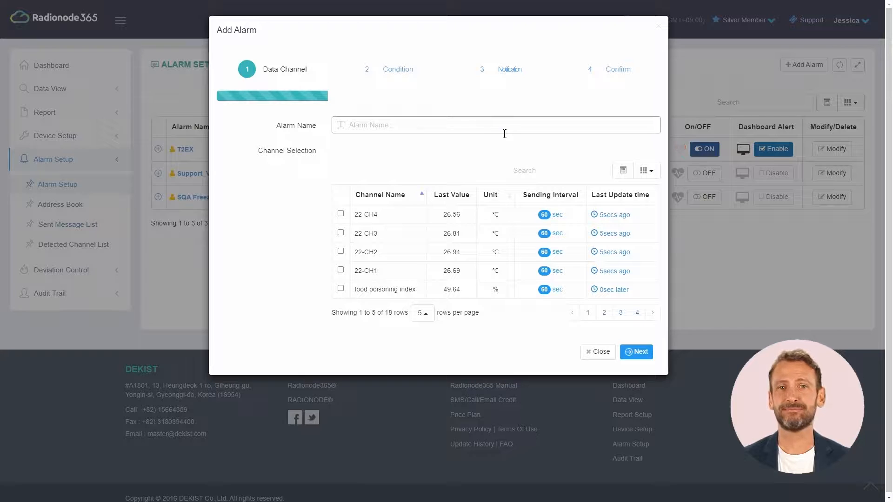
text(refrigerator 1)
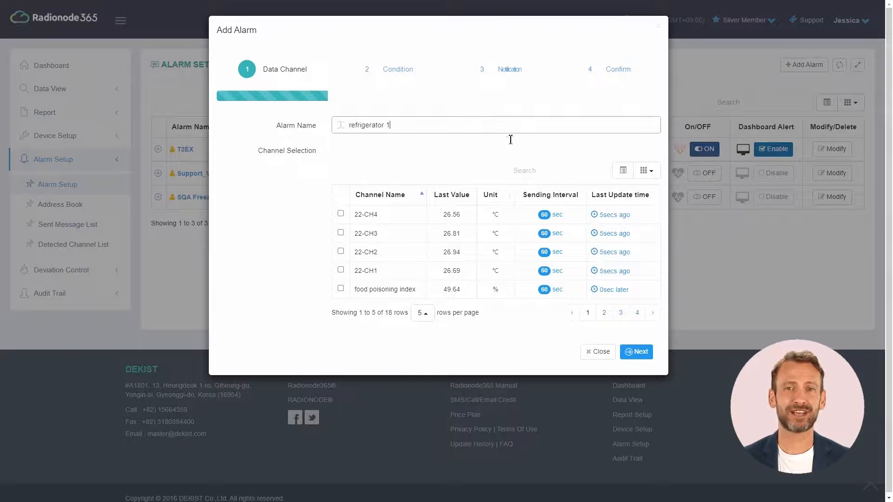
click(553, 175)
text(re)
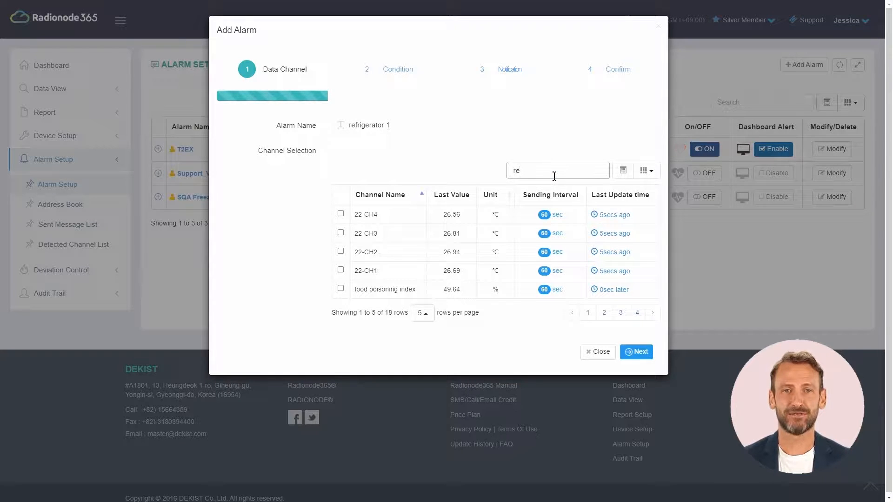
click(382, 263)
Step: Set the alarm condition's normal range to minimum 2 and maximum 8
click(636, 361)
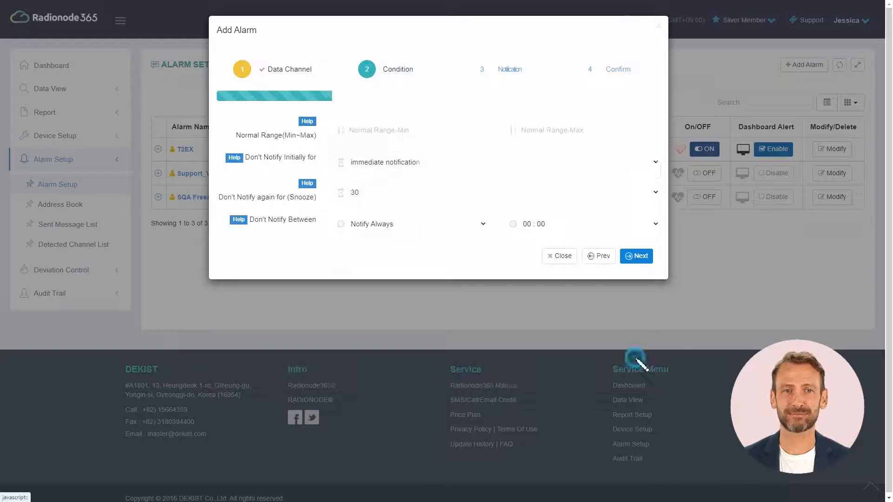
click(458, 133)
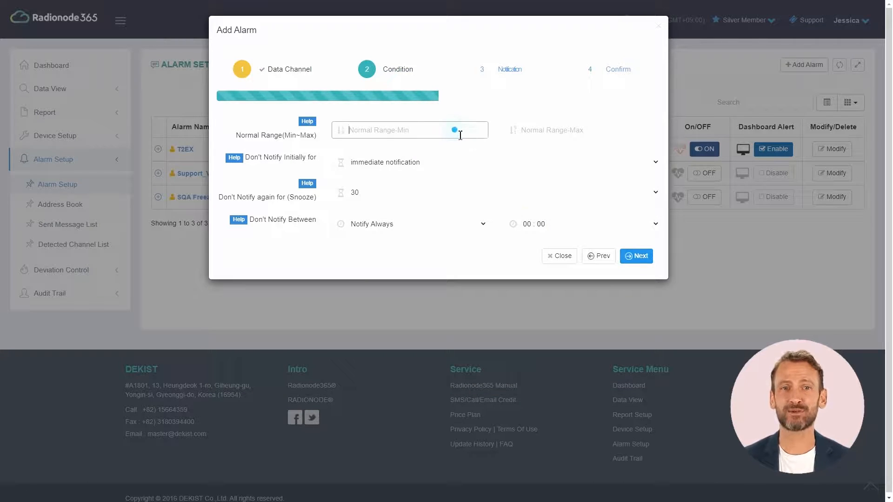
text(2)
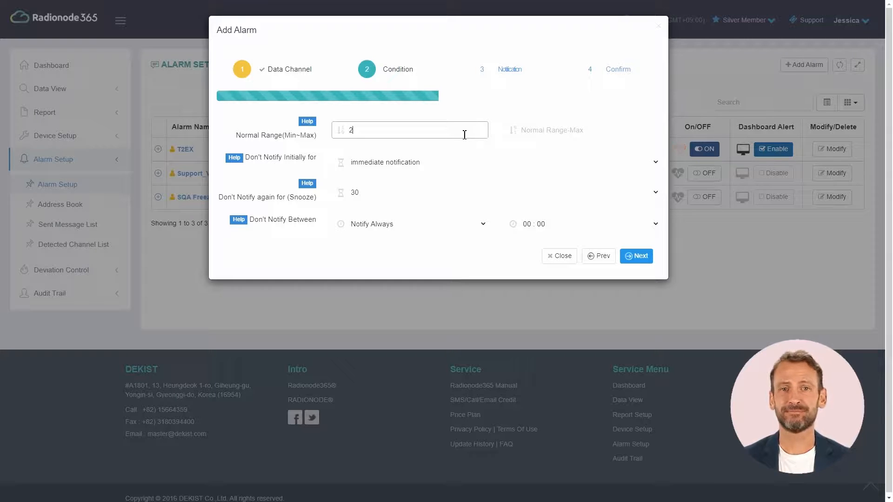
click(614, 131)
text(8)
click(621, 150)
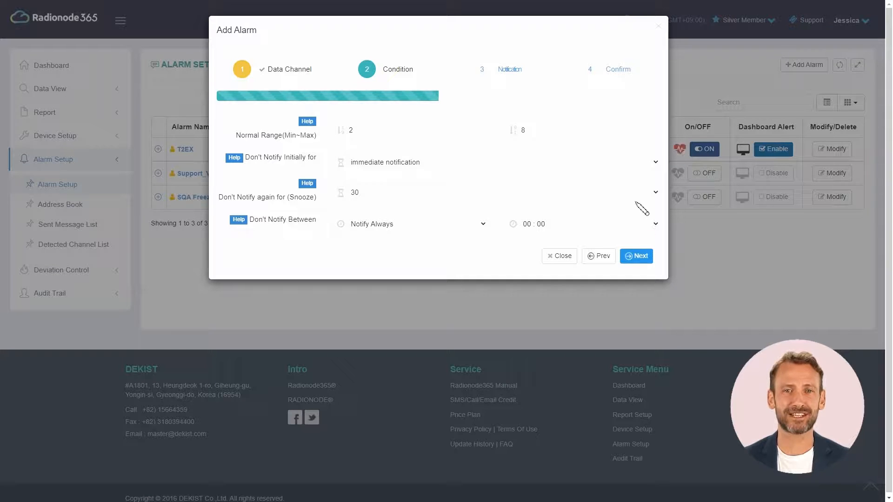
click(648, 166)
Step: Keep immediate notification as the initial delay and set the snooze to 5
click(618, 185)
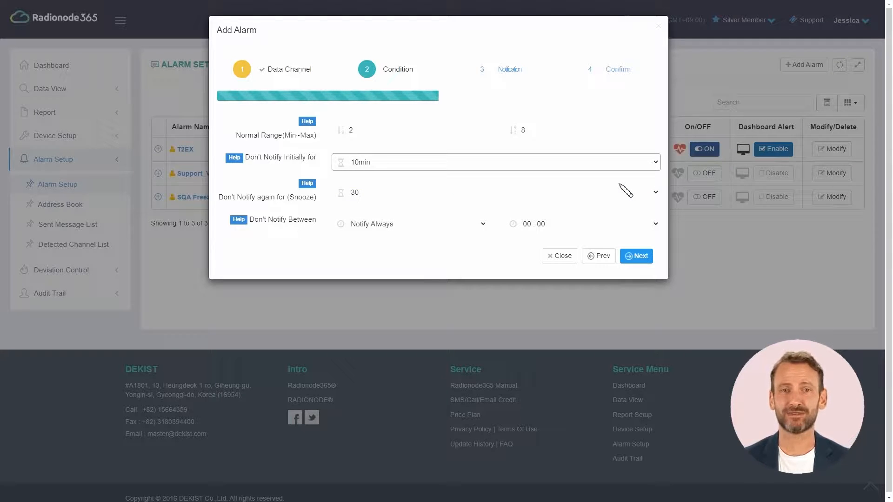
click(619, 163)
click(604, 172)
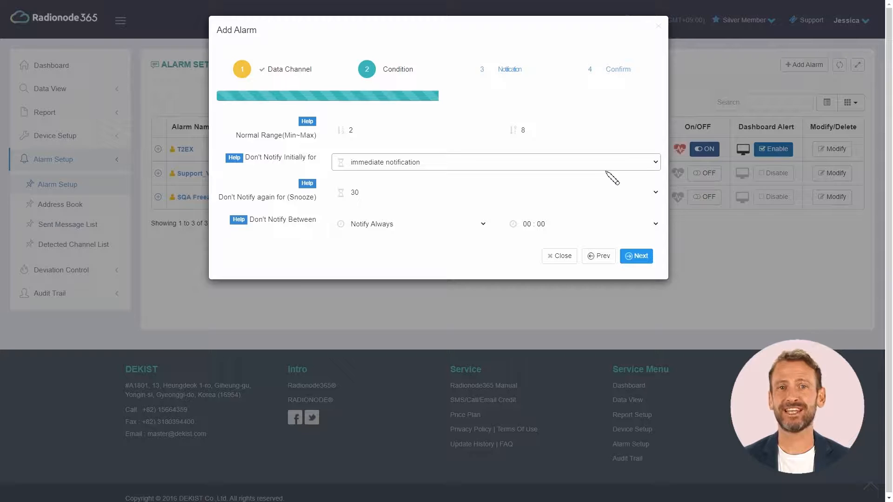
click(583, 197)
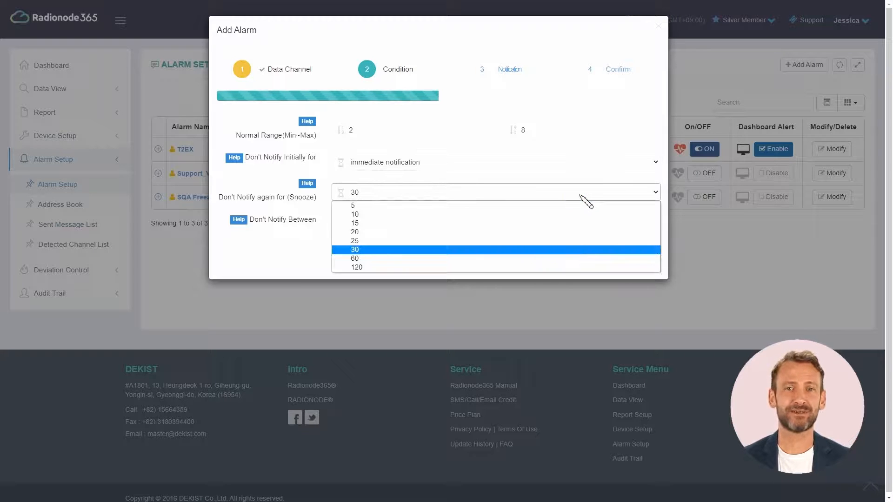
click(571, 206)
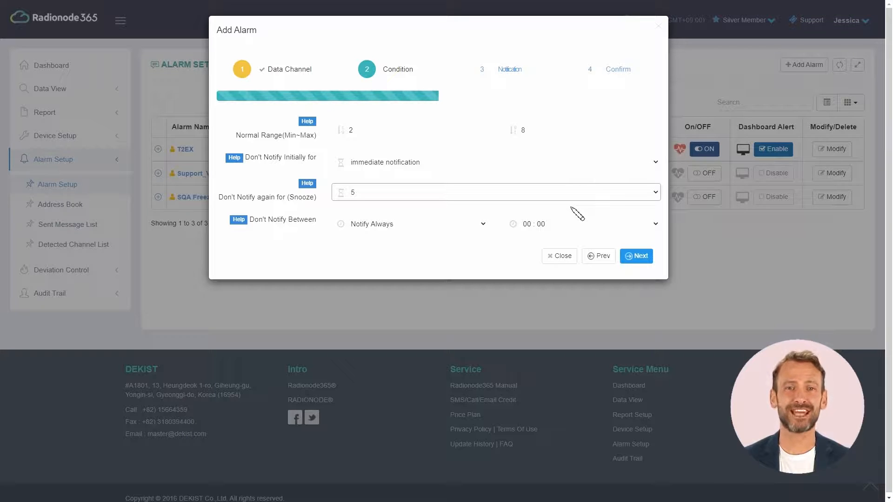
Step: Leave quiet hours at Notify Always after trying 09:00–18:00, and continue to Notification
click(482, 225)
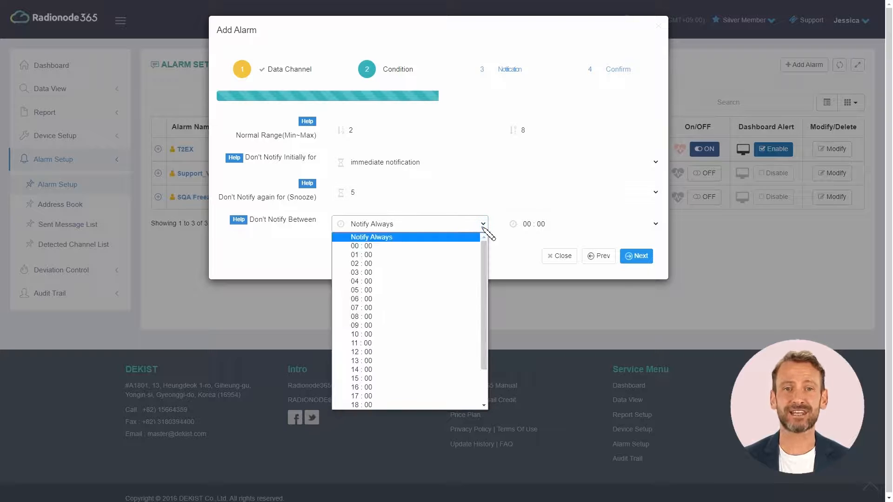
click(441, 325)
click(582, 225)
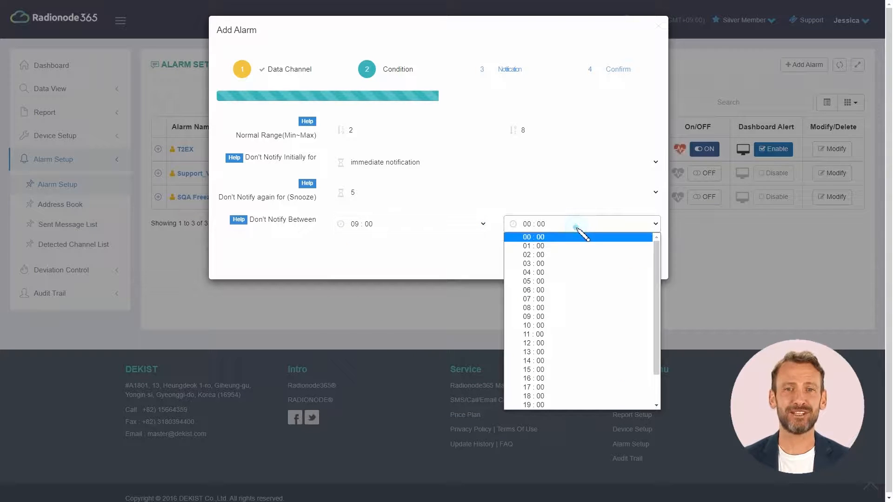
click(534, 396)
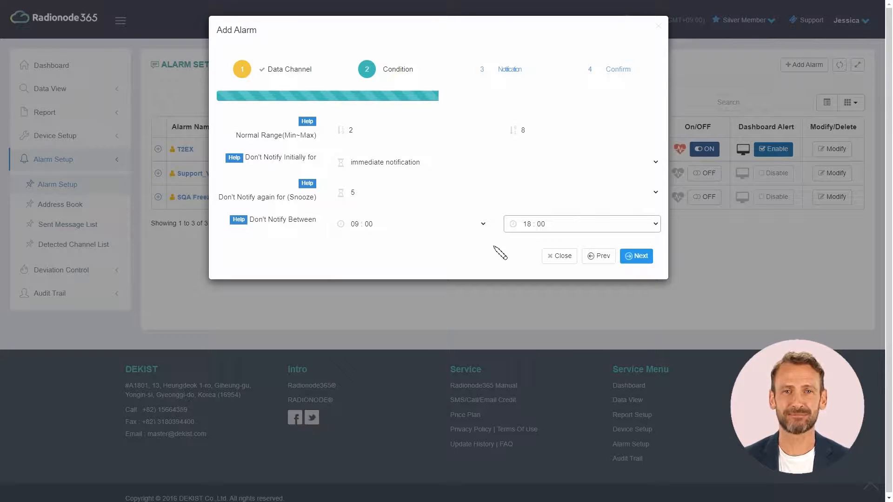
click(479, 227)
click(458, 237)
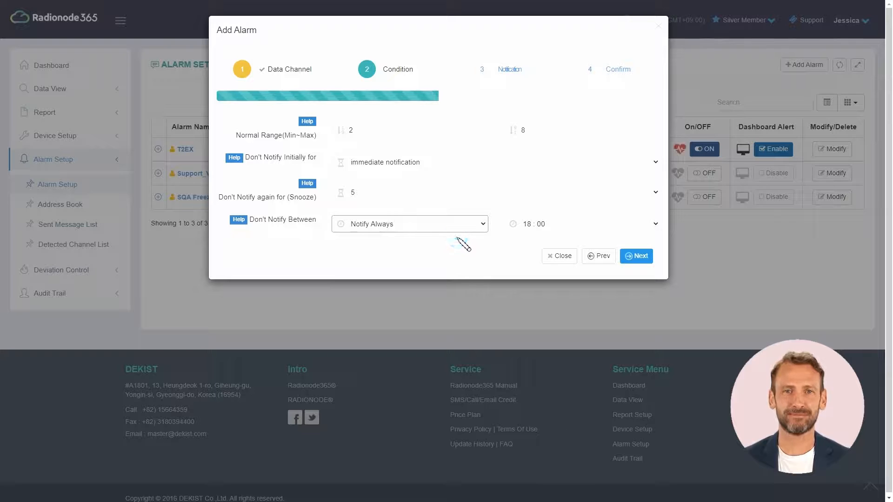
click(649, 257)
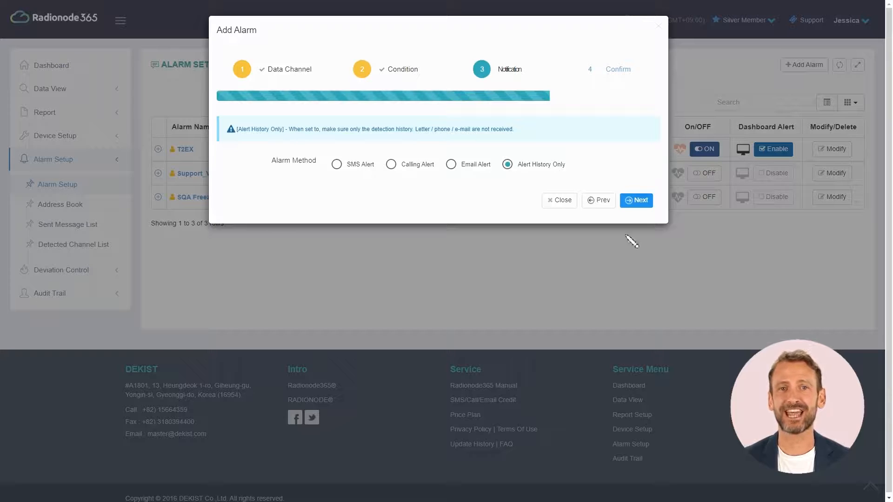
Step: Send the alarm by SMS to the first contact with the Korean message '쇠고기 냉동창고의 온도를 확인하세요'
click(343, 163)
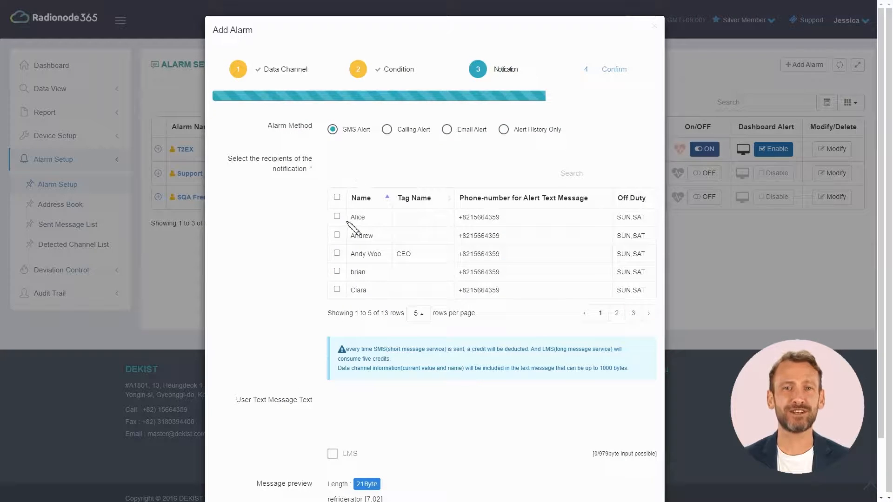
click(337, 216)
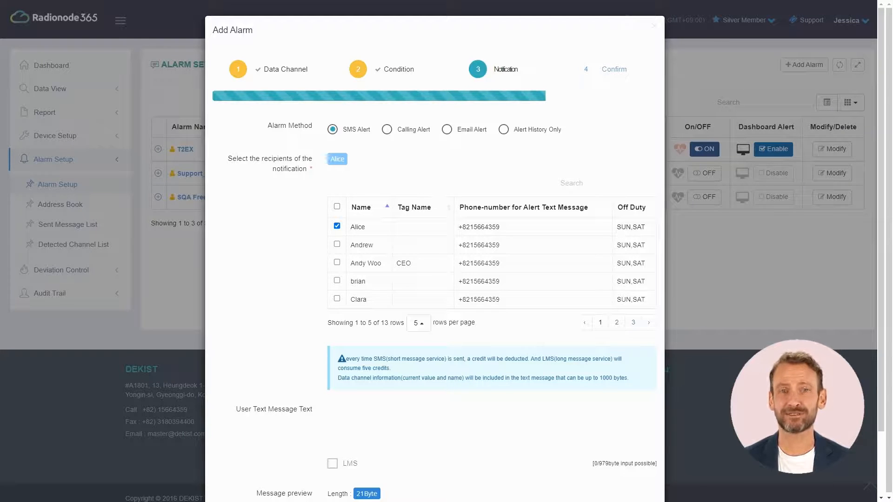
click(559, 425)
text(쇠고기 냉동창고의 온도를 확인하세요)
key(Tab)
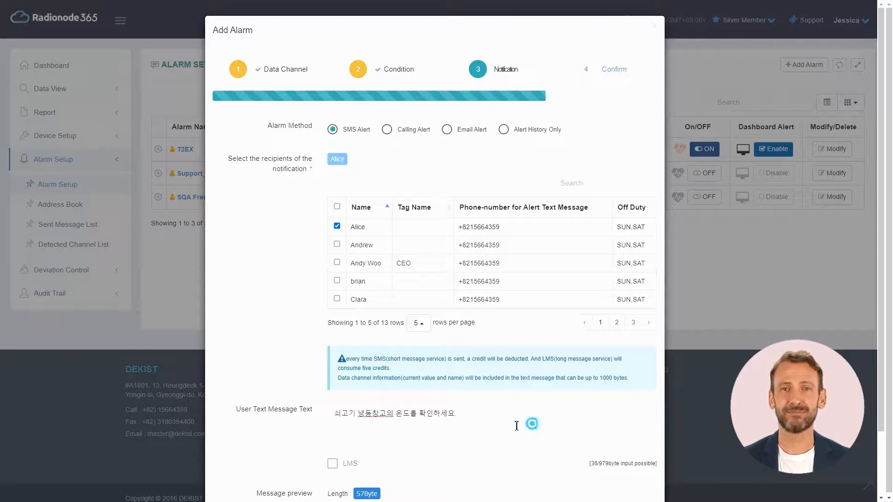
Step: Replace the SMS text with English, then Thai, then Vietnamese versions
drag(529, 421, 333, 413)
text(Check the temperature of the beef freezer.)
key(Tab)
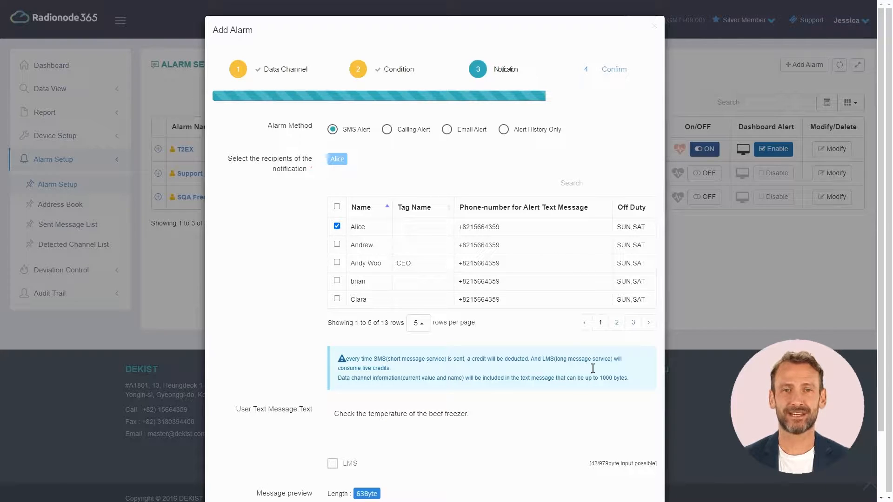
drag(516, 414, 331, 414)
text(ตรวจสอบอุณหภูมิของช่องแช่แข็งเนื้อ)
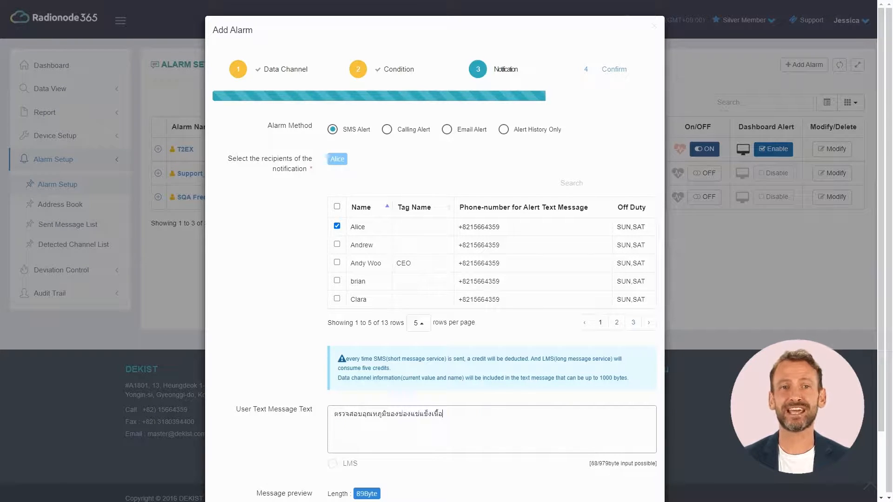
key(Tab)
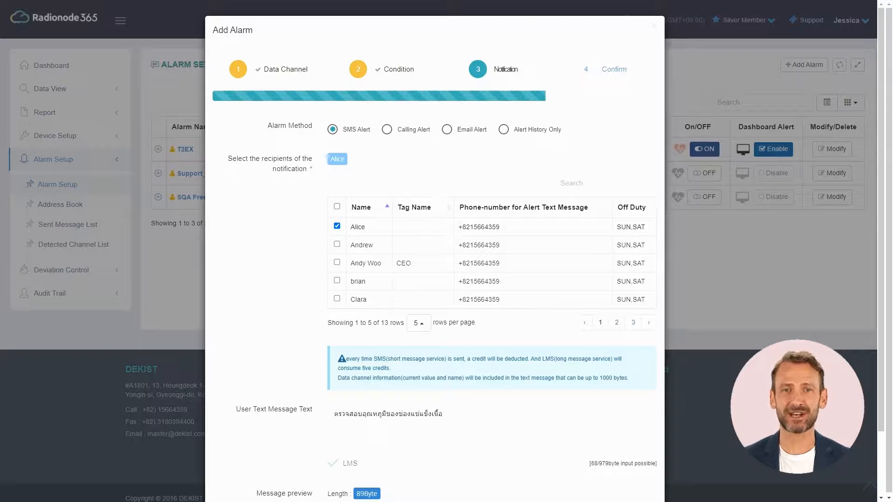
drag(550, 418, 325, 425)
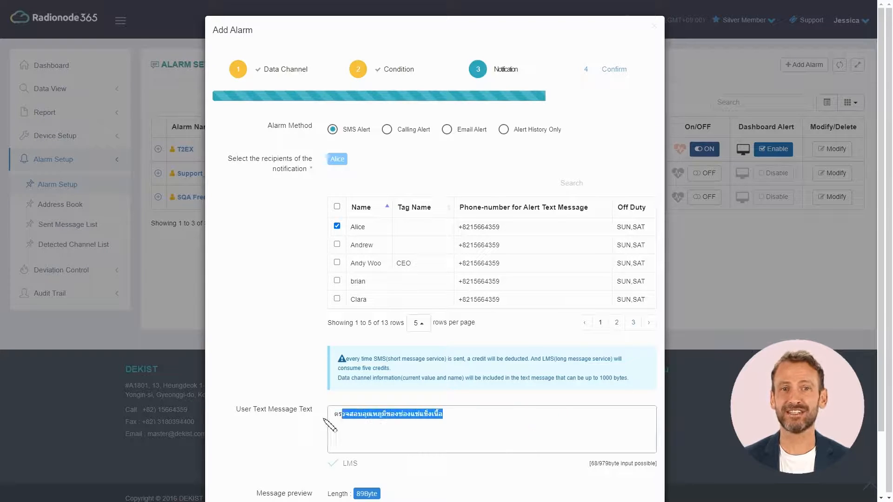
text(Kiểm tra nhiệt độ của ngăn đá thịt bò)
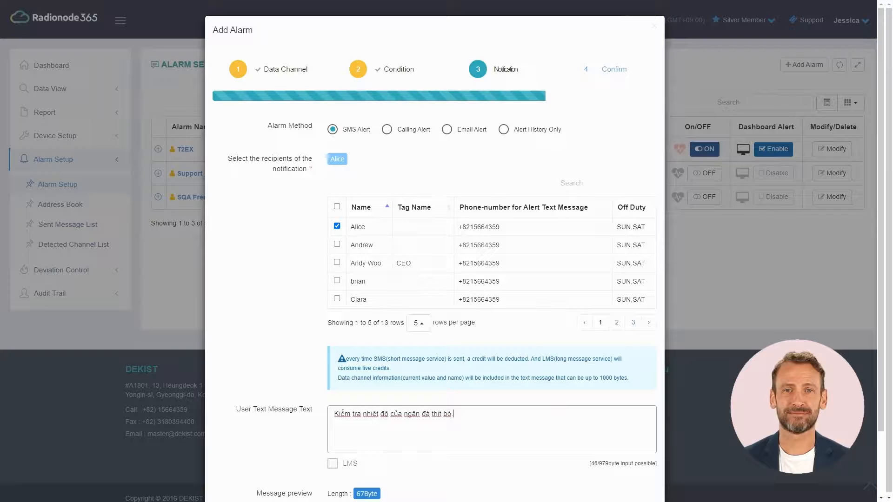
key(Tab)
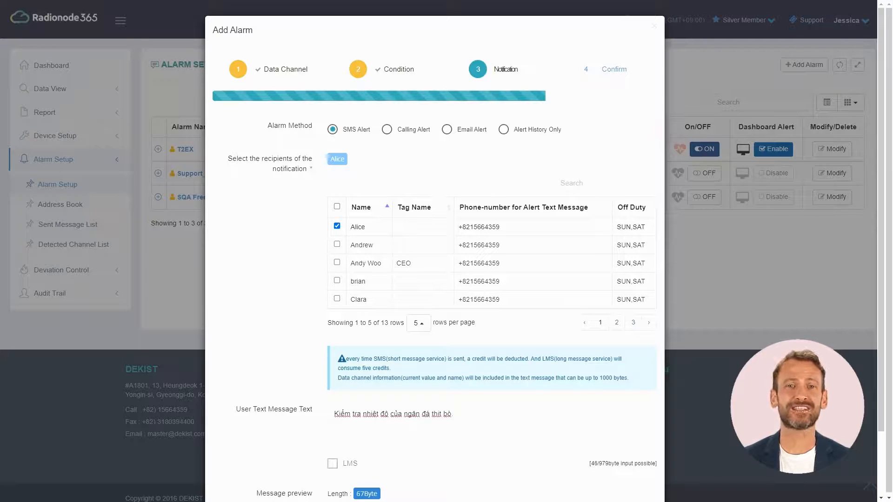
Step: Replace the SMS text with the Chinese and finally the Japanese version
drag(514, 415, 302, 423)
text(檢查牛肉冷凍室的溫度。)
key(alt+Tab)
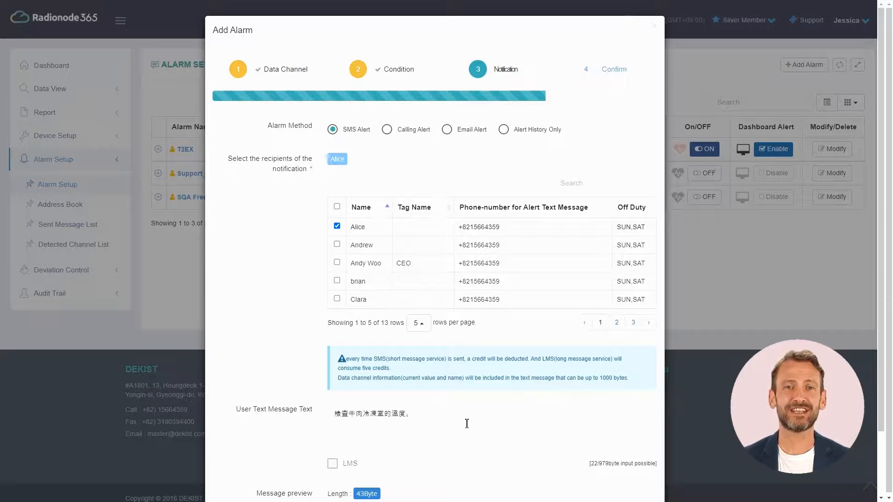
drag(462, 417, 287, 426)
text(ビーフフリーザーコンパートメントの温度を確認してください。))
scroll(530, 447, down, 1)
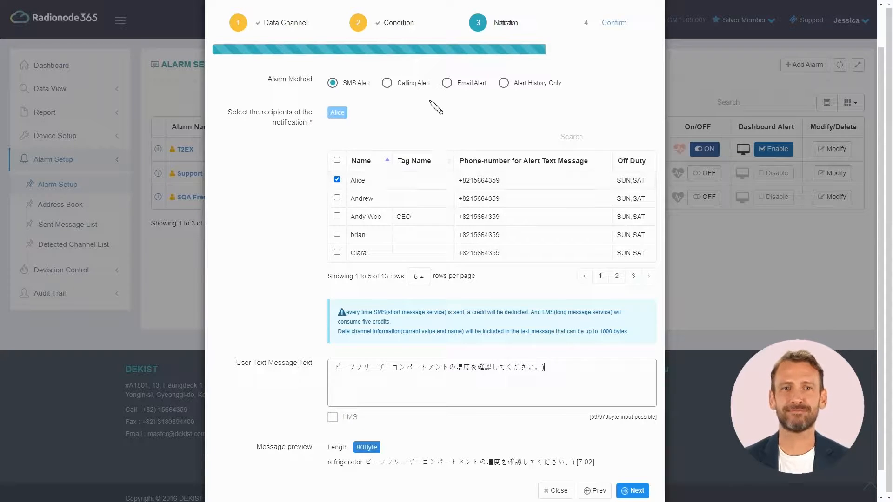
Step: Switch to Calling Alert and add a second-page contact as a call recipient
click(413, 84)
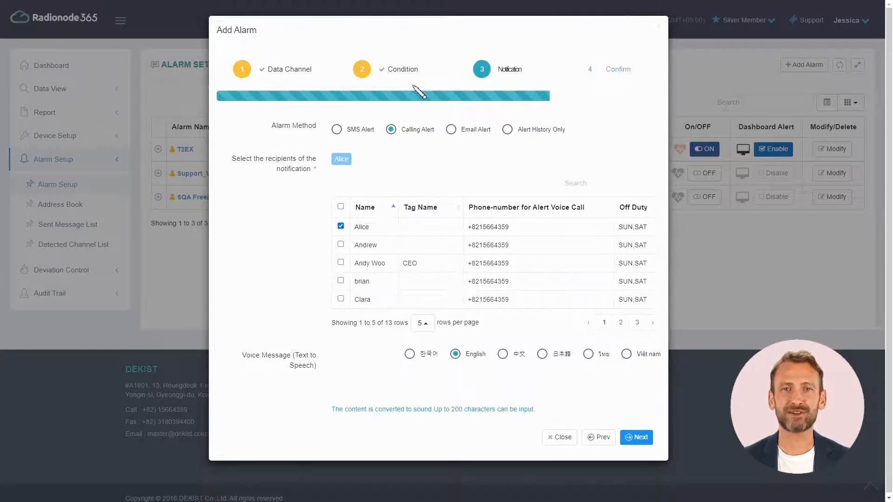
click(621, 323)
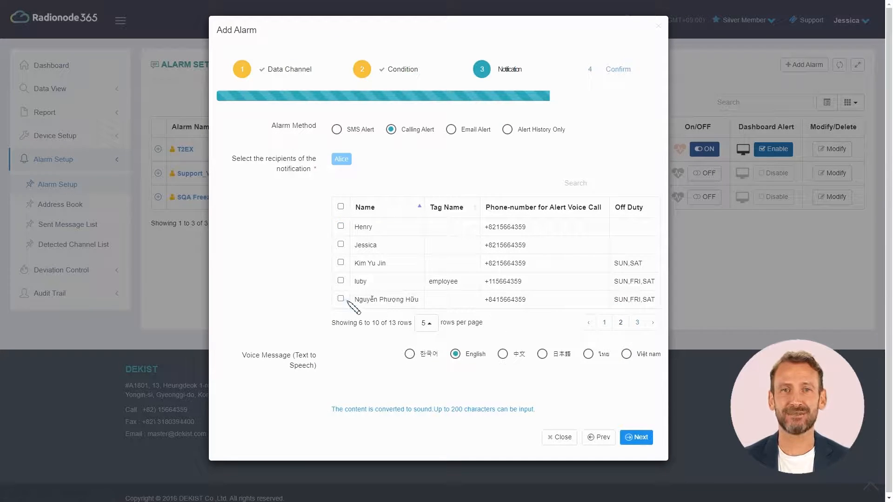
click(342, 299)
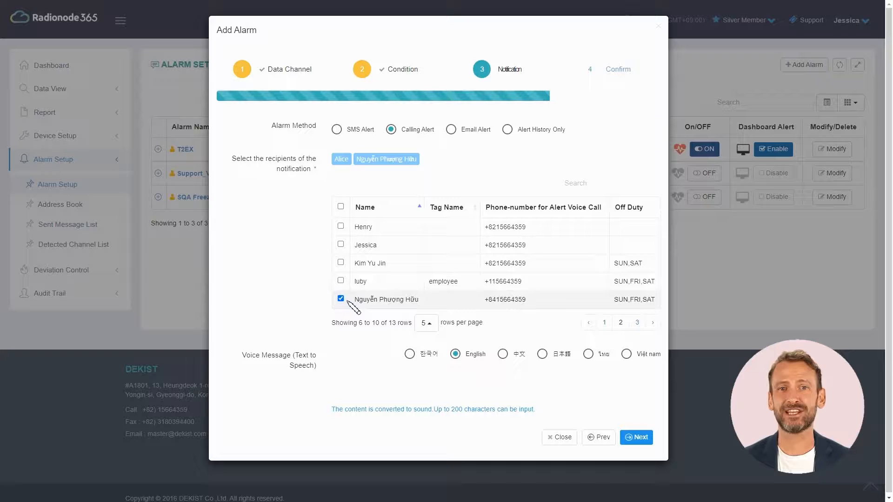
click(410, 353)
click(472, 355)
click(516, 355)
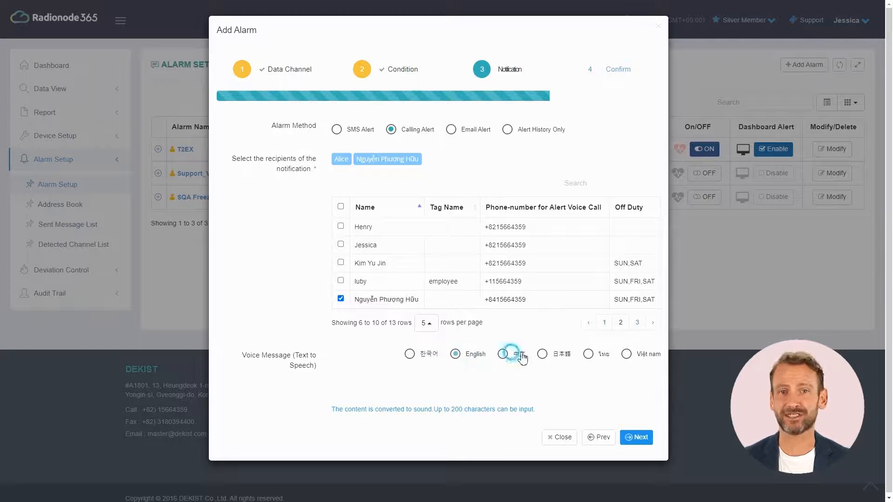
click(558, 356)
click(589, 356)
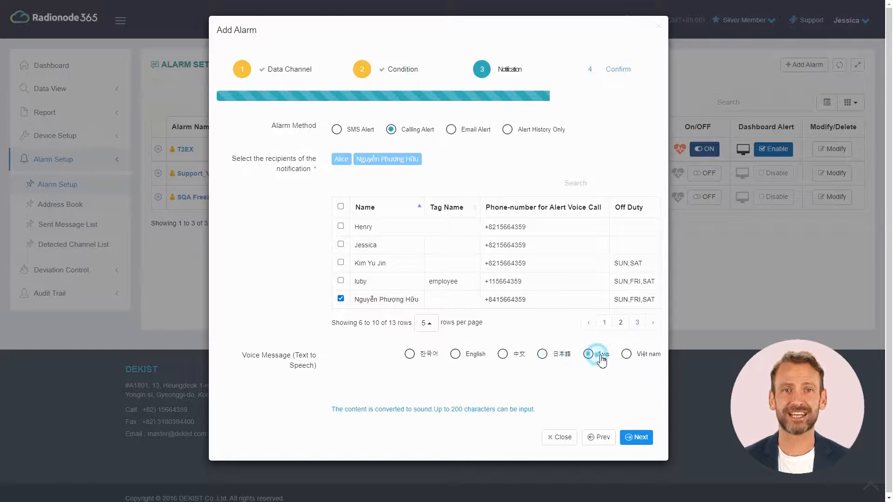
click(627, 356)
click(410, 354)
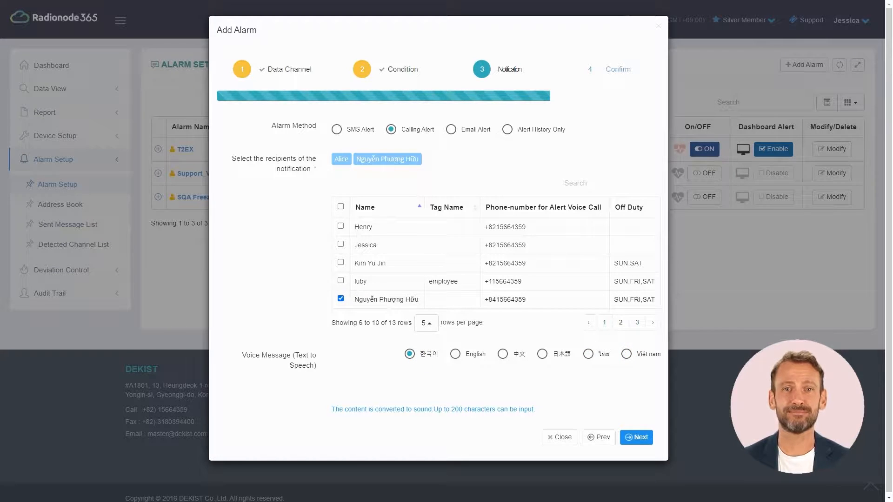
Step: Enter the Korean voice message, then set the English one to 'Check the temperature of the beef freezer.'
click(519, 386)
text(쇠고기 냉동창고의 온도를 확인하세요)
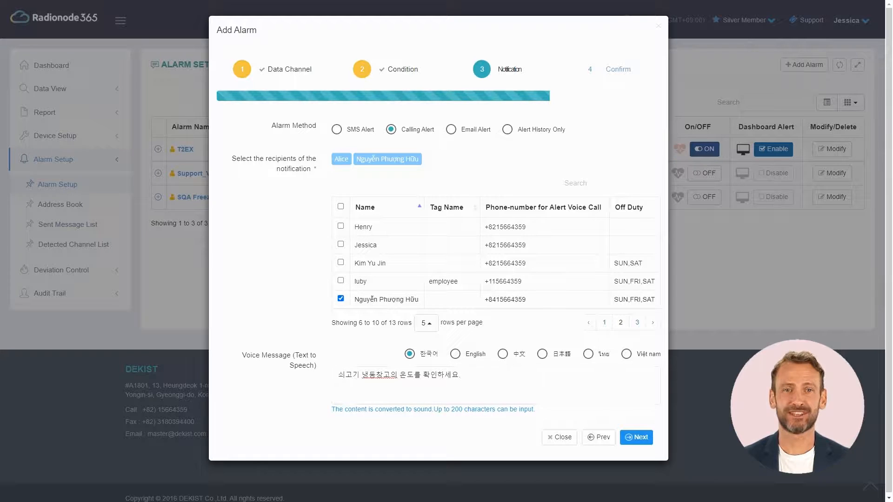
click(455, 354)
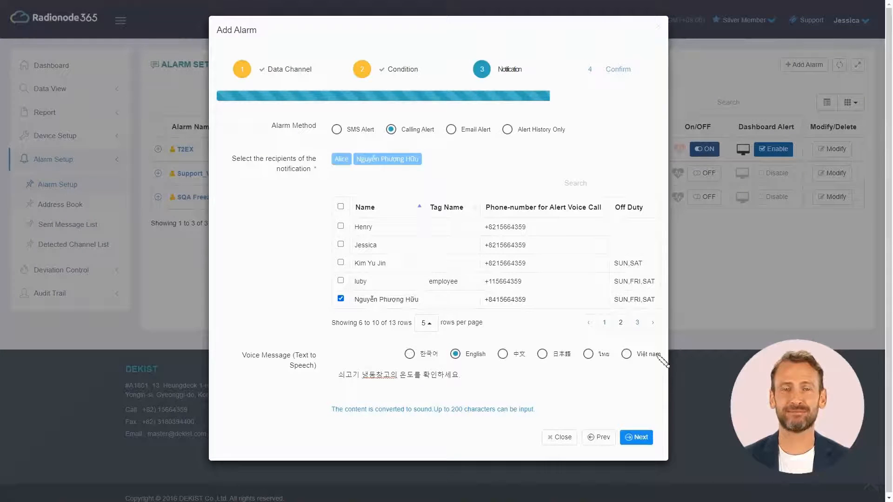
drag(512, 384, 365, 352)
text(Check the temperature of the beef freezer.)
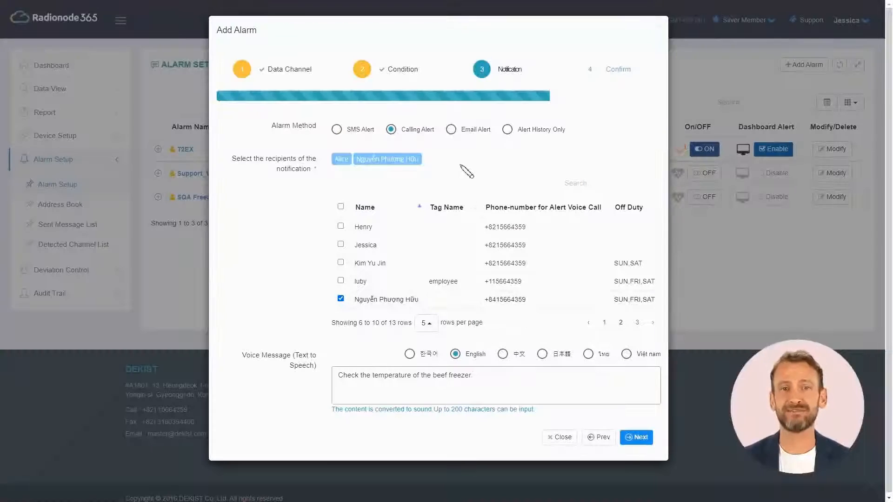
Step: Save refrigerator 1 as an Email Alert to one recipient with the beef-freezer temperature message
click(450, 129)
click(622, 323)
click(465, 263)
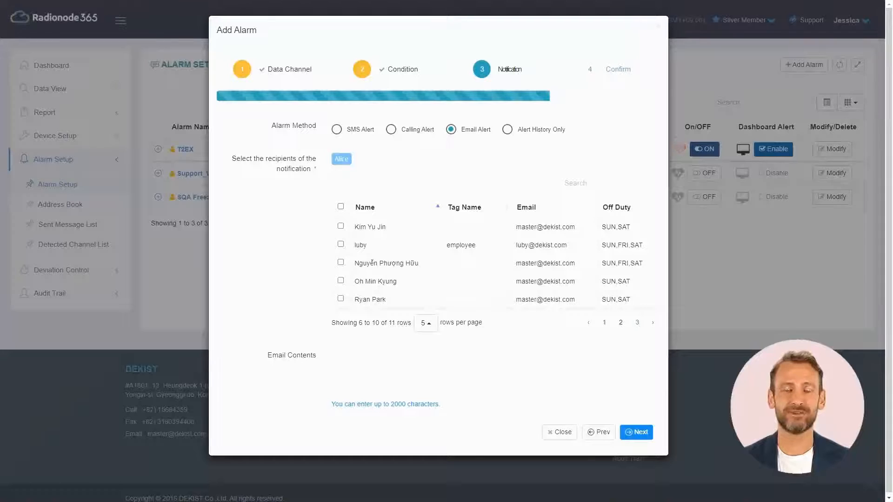
click(612, 362)
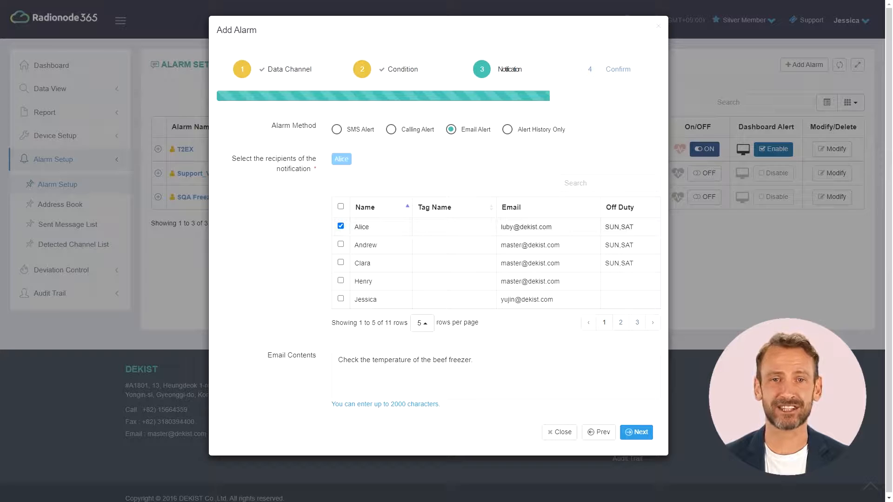
click(635, 432)
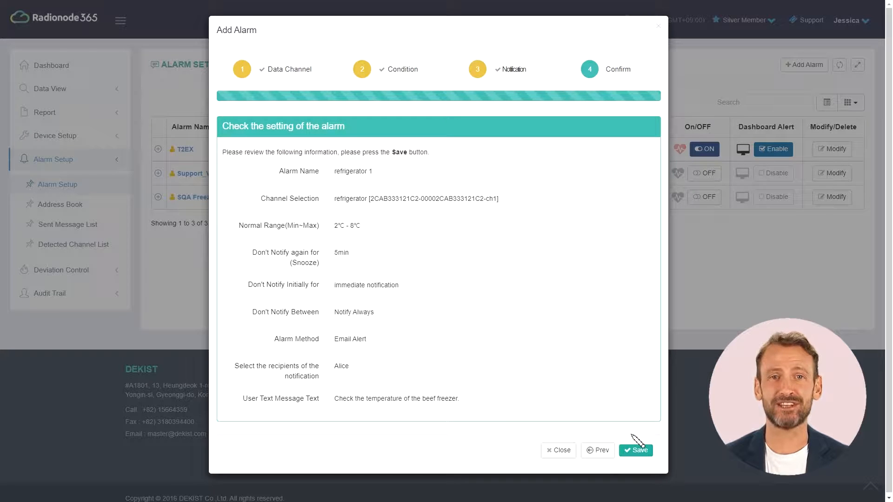
click(636, 449)
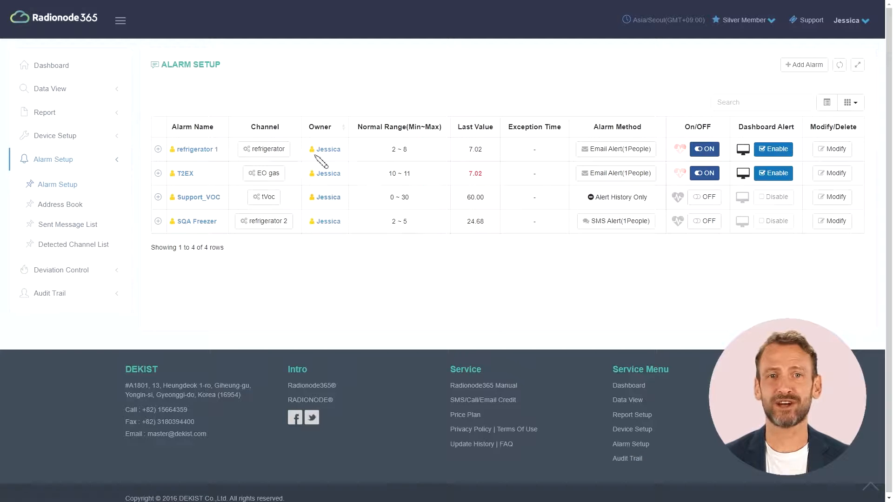
click(283, 149)
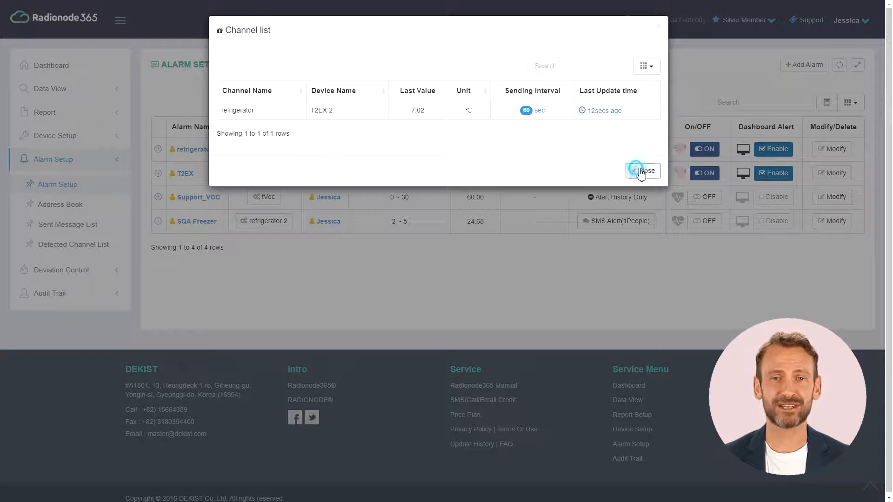
click(643, 171)
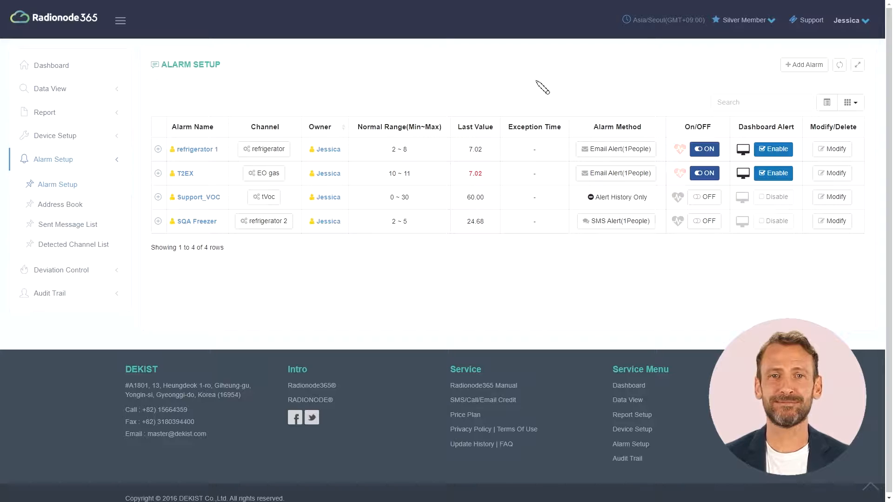
click(625, 150)
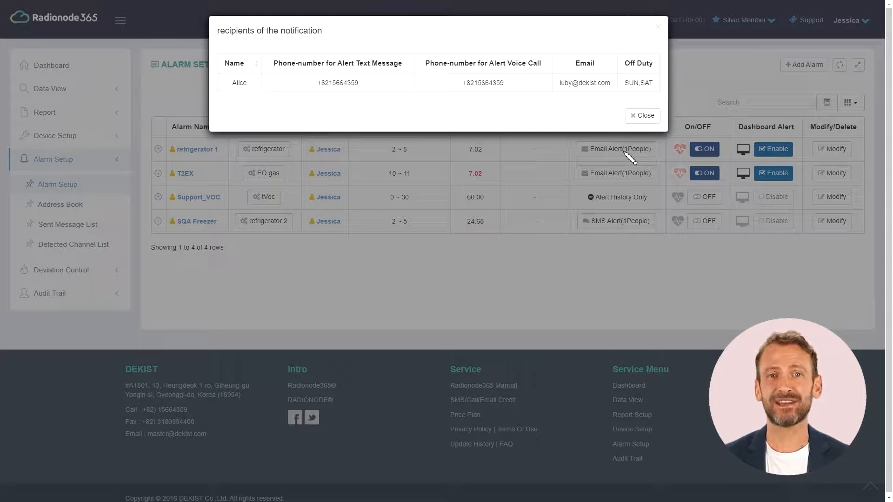
click(641, 116)
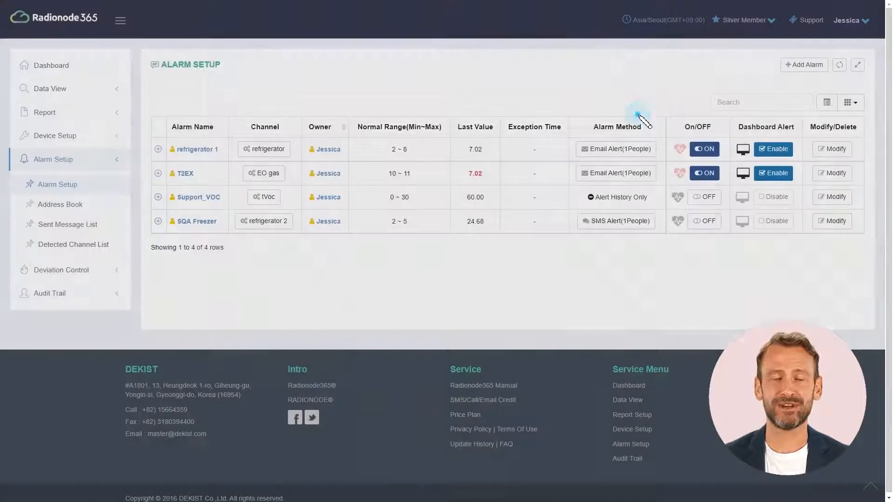
click(706, 150)
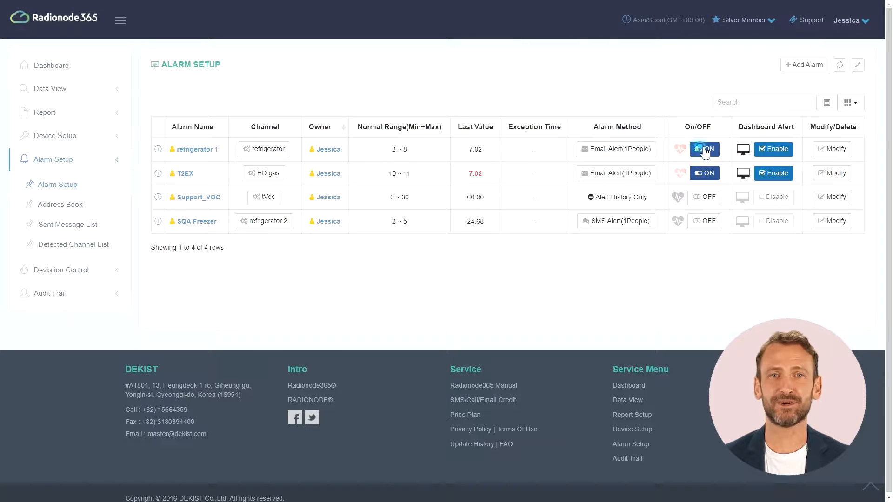
click(705, 149)
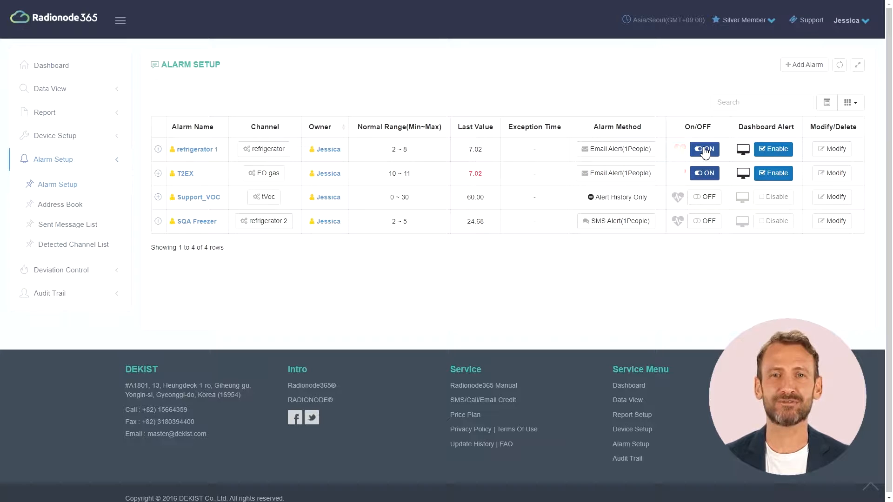
click(784, 153)
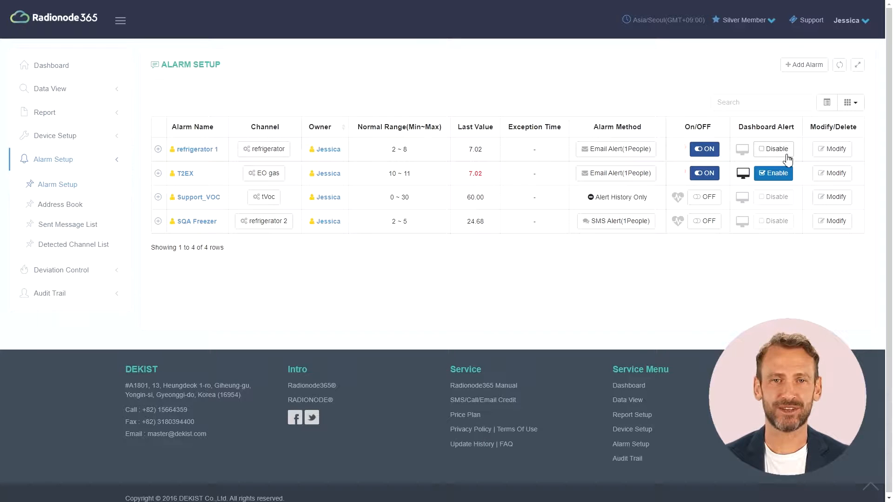
click(787, 156)
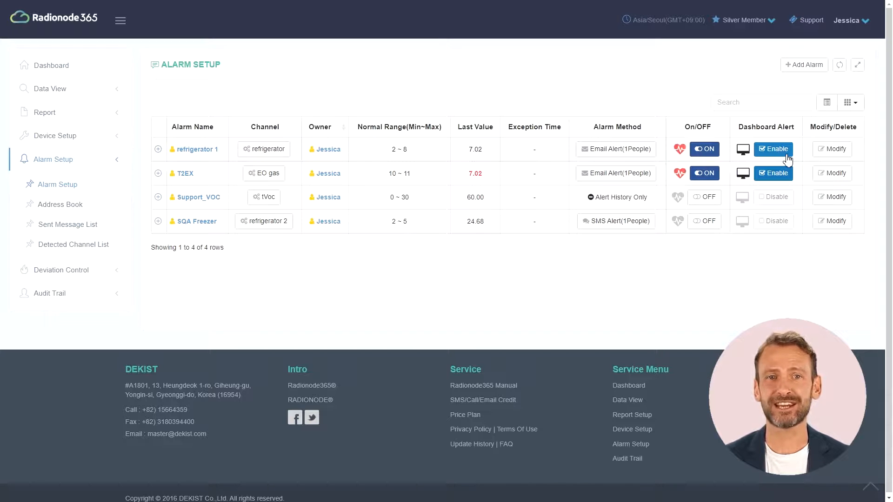
Step: Copy refrigerator 1 into a new alarm named 'alarm practice' on channel 22-CH3
click(827, 149)
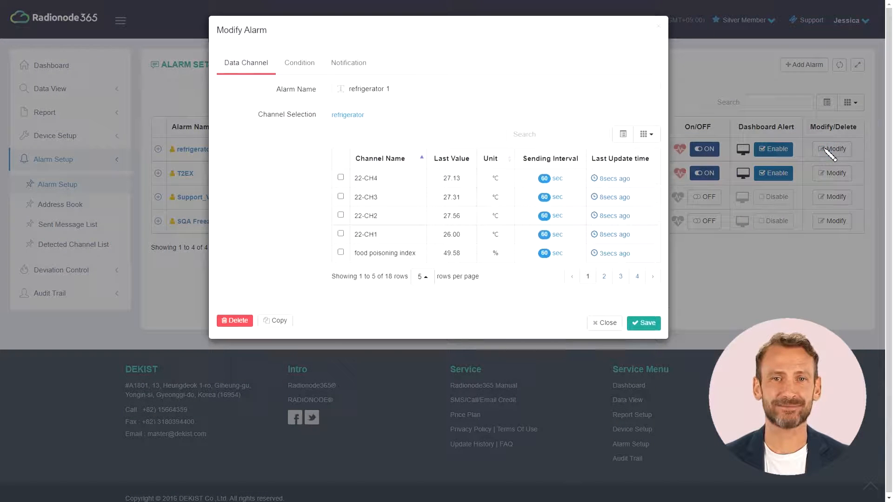
click(282, 321)
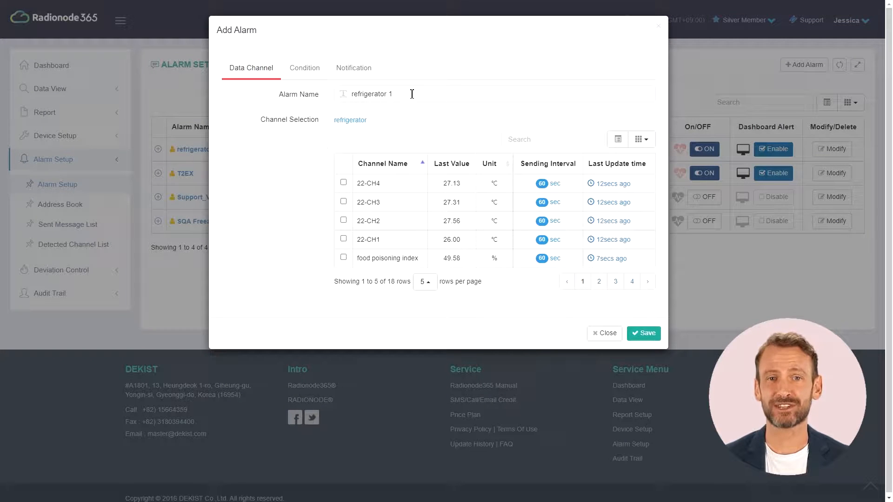
drag(412, 94, 348, 94)
text(alarm practice)
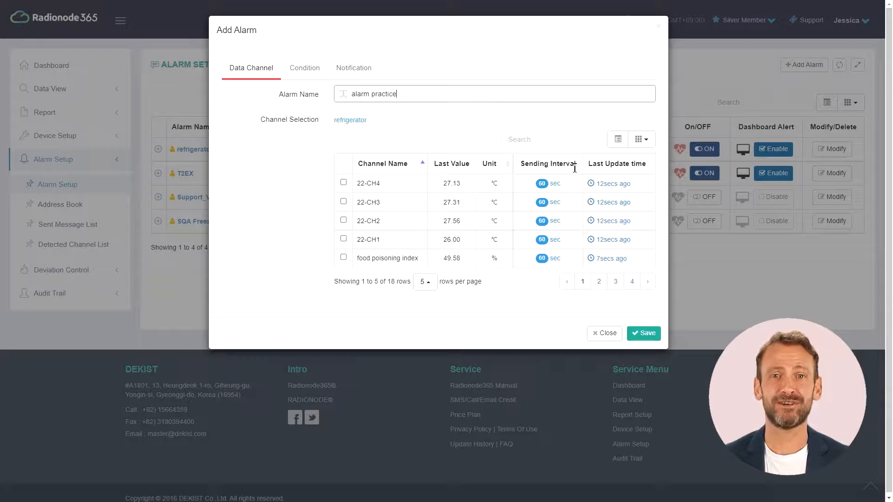
click(343, 202)
Step: Set a 10min initial delay and snooze of 10, add a second email recipient, and save
click(312, 75)
click(366, 130)
click(372, 160)
click(372, 160)
click(361, 180)
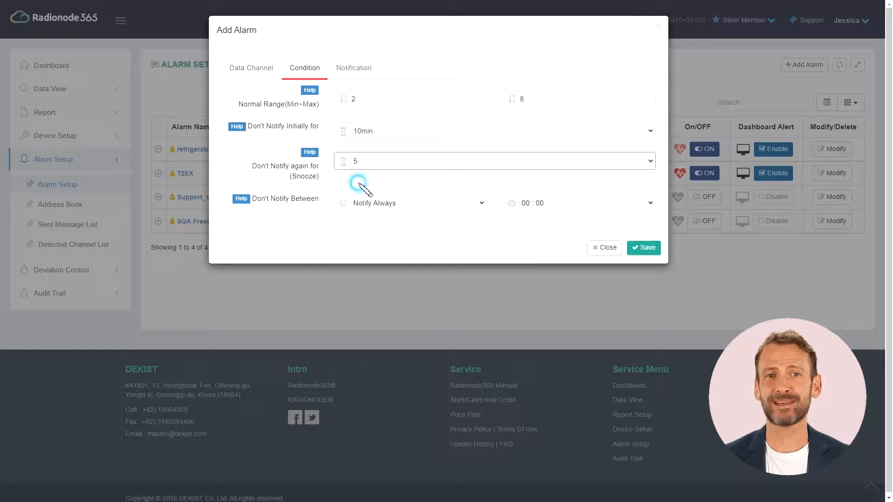
click(353, 69)
click(343, 213)
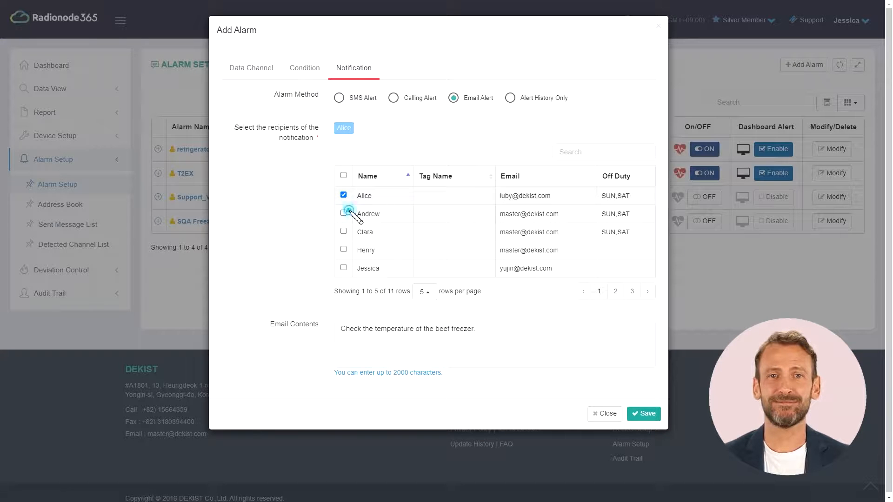
click(645, 414)
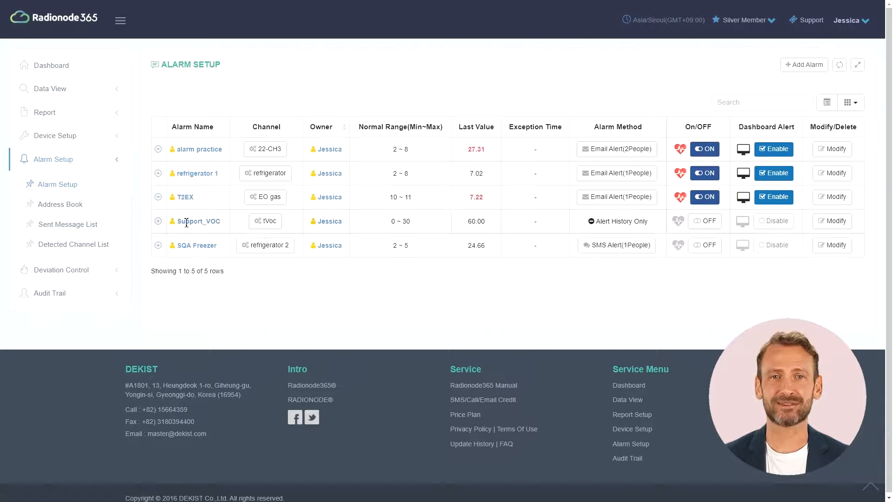
Step: Open the Sent Message List and try card view before returning to the table layout
click(88, 226)
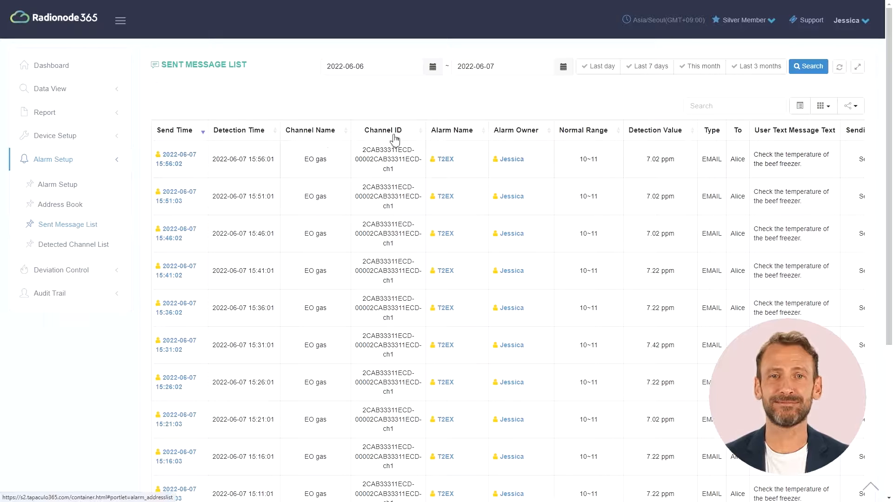
click(800, 109)
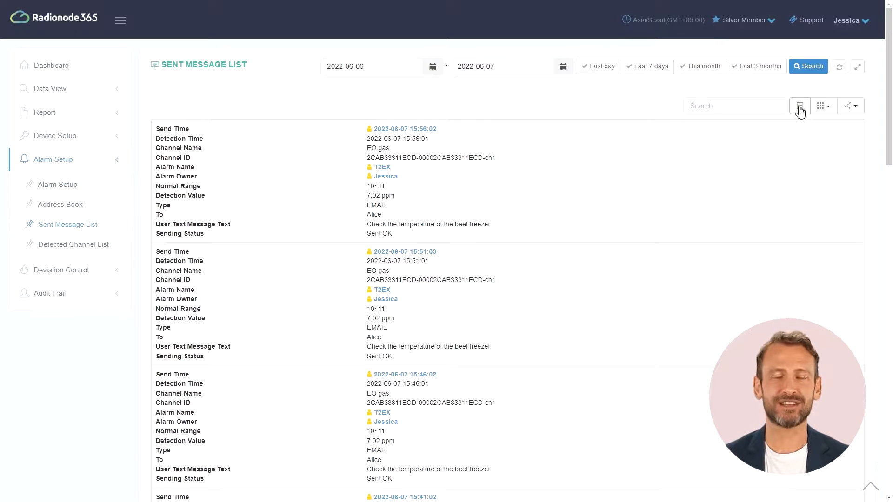
click(800, 110)
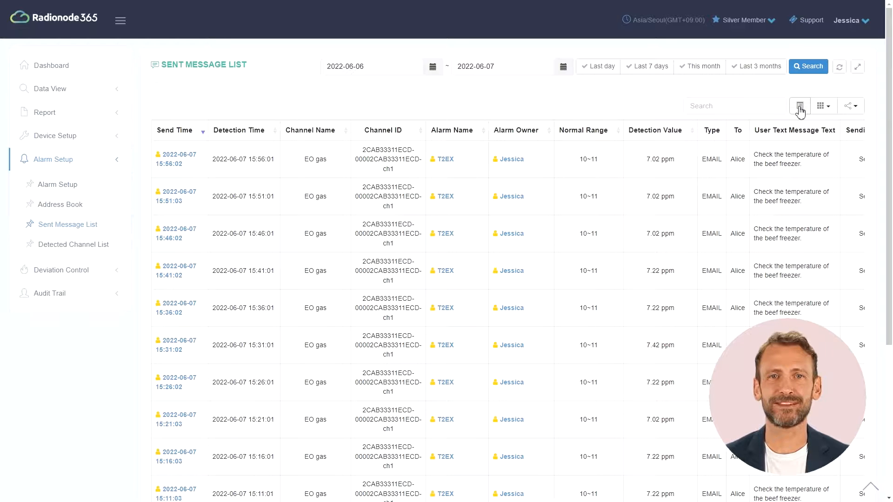
Step: Hide the Channel ID column from the table and show the export format choices
click(821, 108)
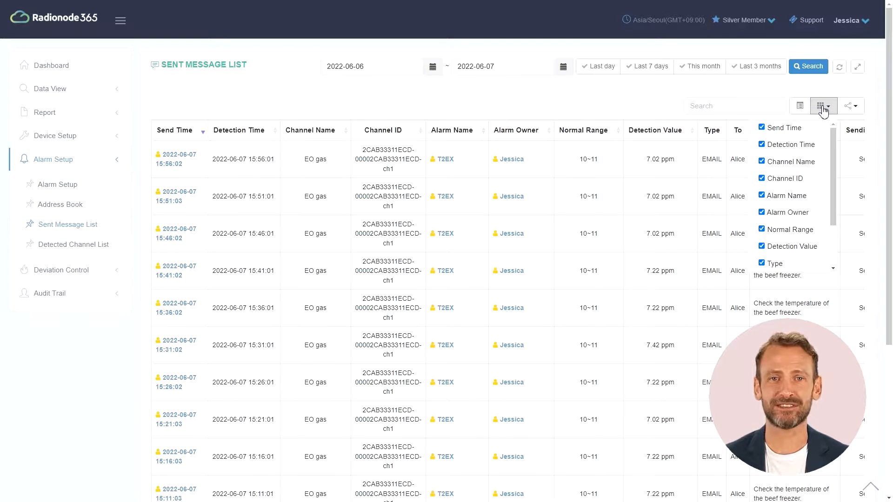
click(781, 182)
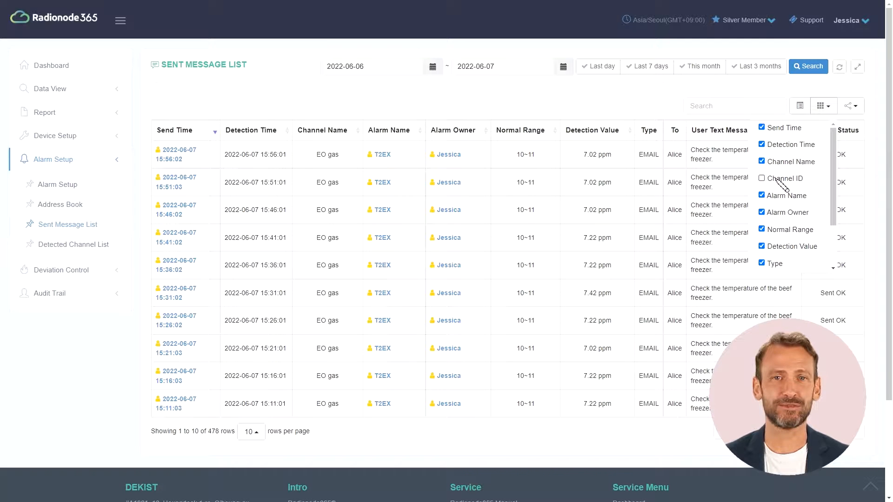
click(779, 163)
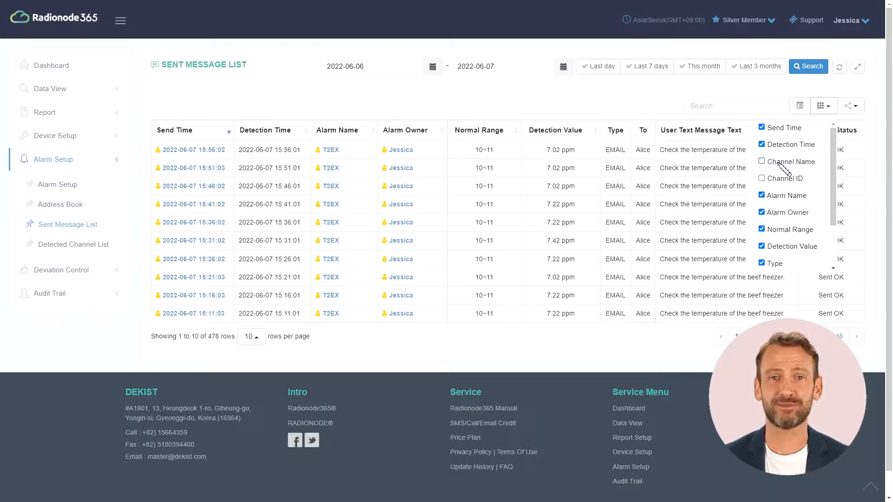
click(780, 163)
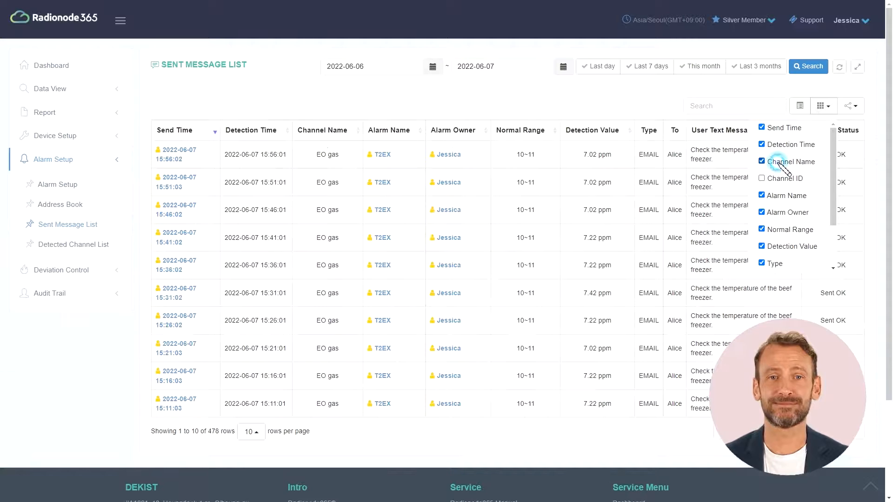
click(824, 107)
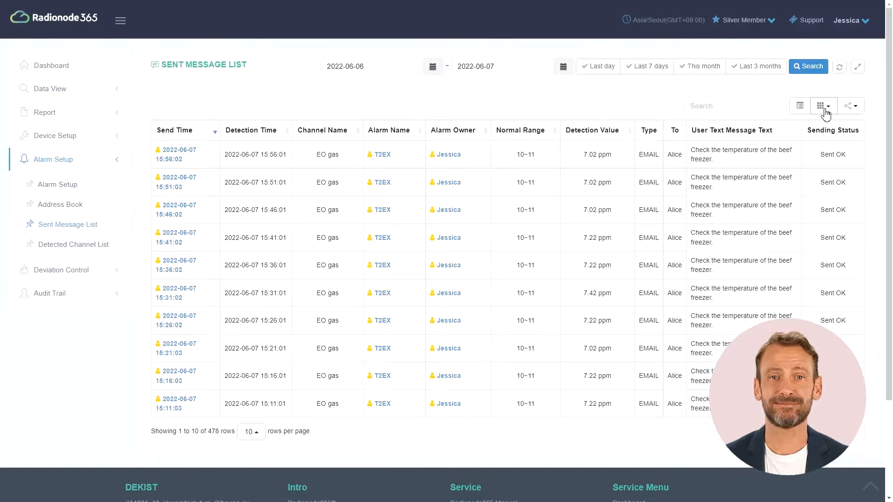
click(850, 112)
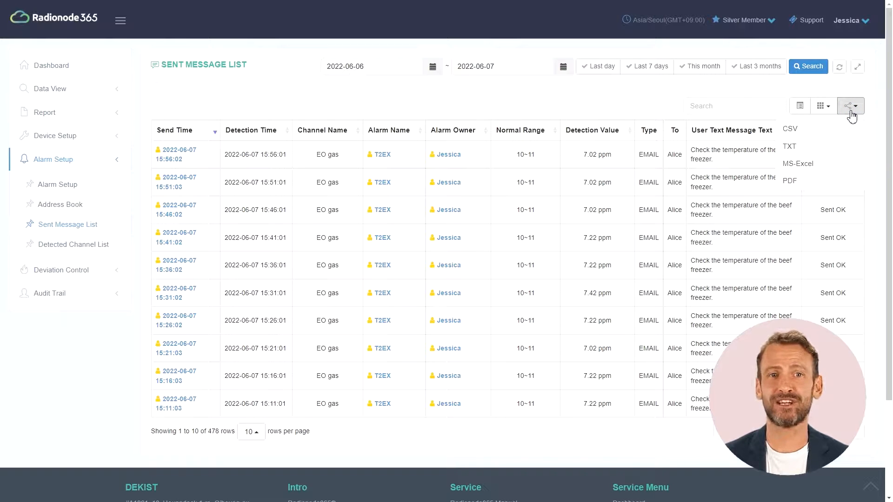
Step: Export the sent messages as CSV, view and close it in Excel, then open the Detected Channel List
click(832, 133)
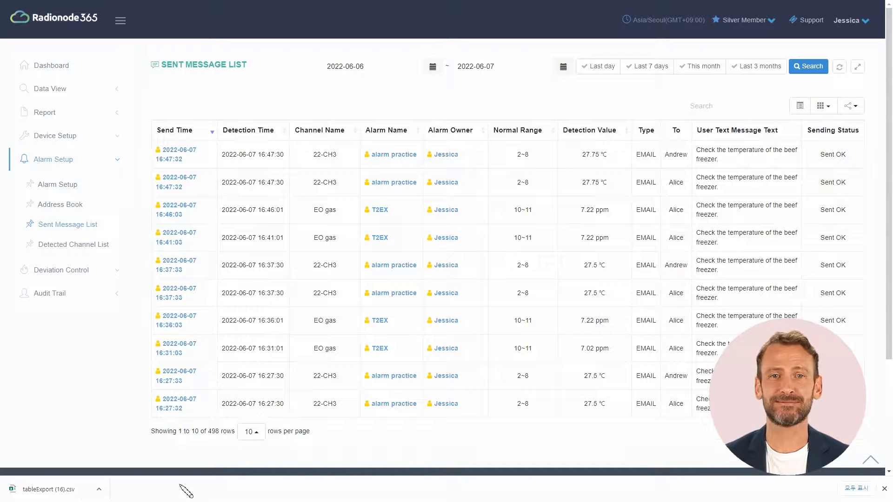
click(66, 489)
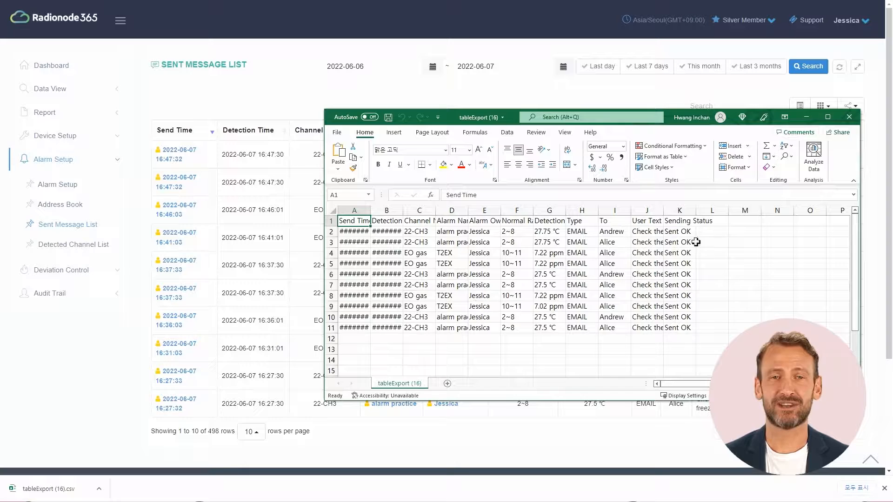
click(851, 118)
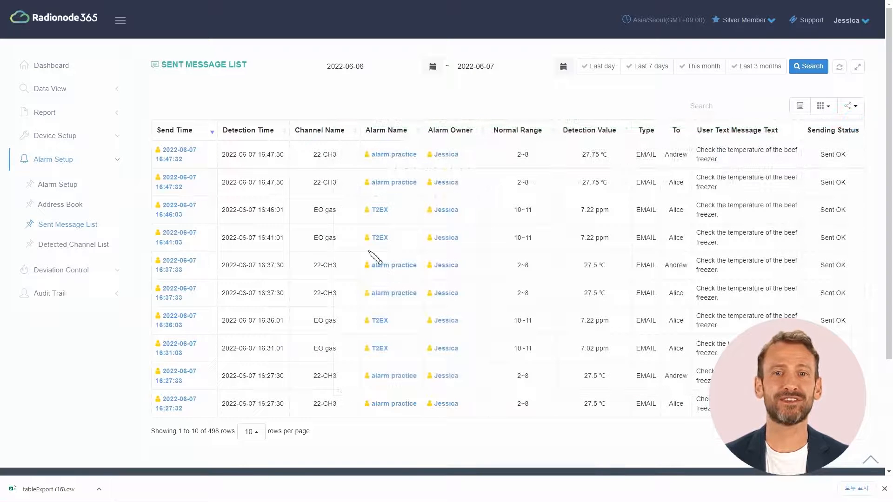
click(105, 253)
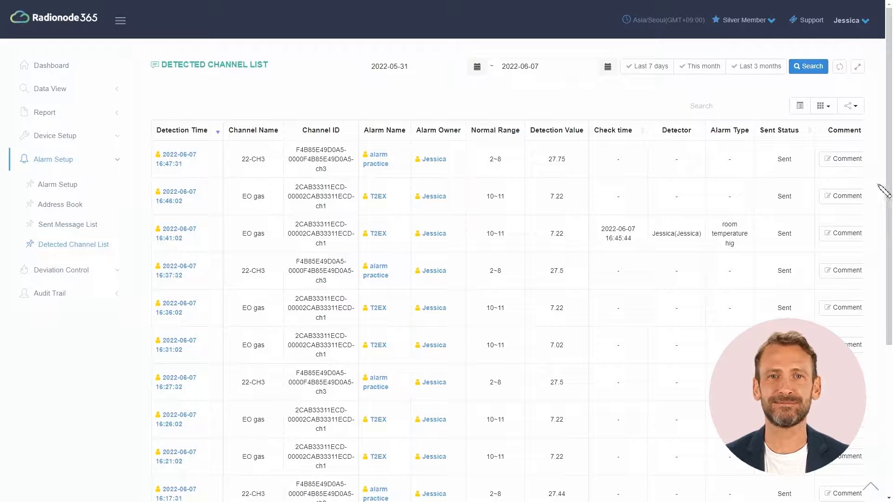
Step: Comment the 16:47:31 detection with type 'Refrigerator tempera' and note 'Check if the refrigerator door is open'
click(854, 159)
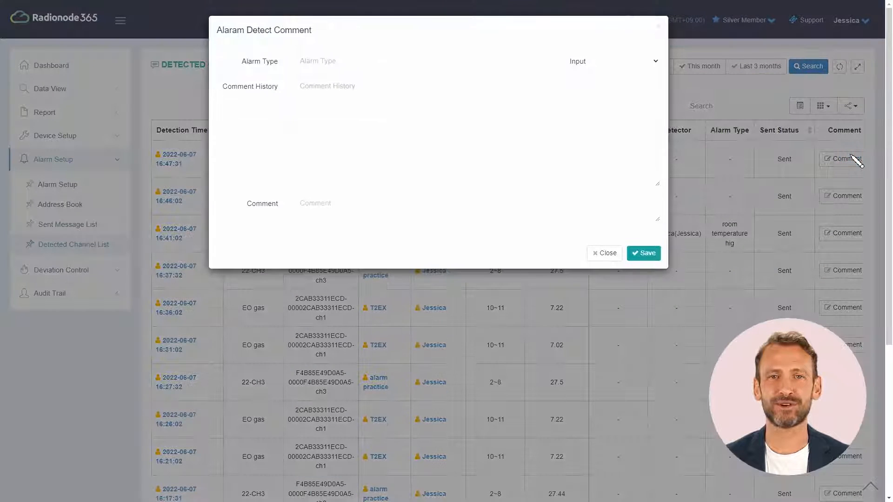
click(529, 68)
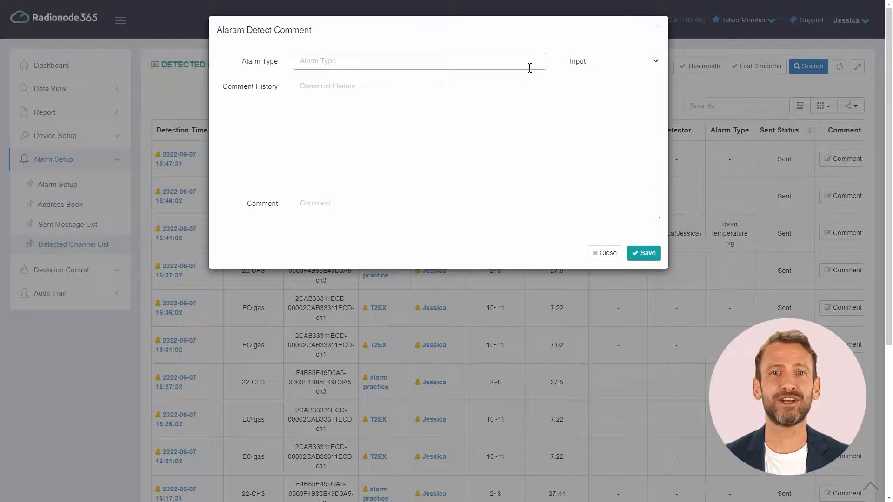
text(Refrigerator tempera)
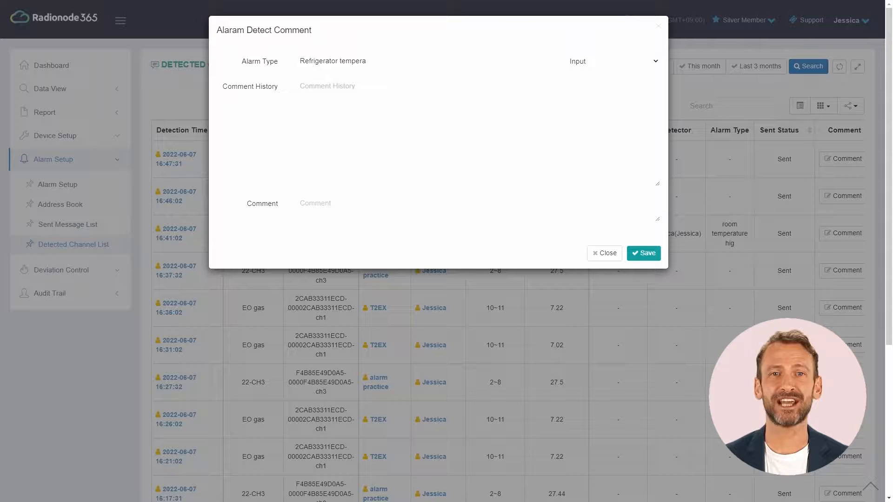
click(572, 224)
text(Check if the refrigerator door is open)
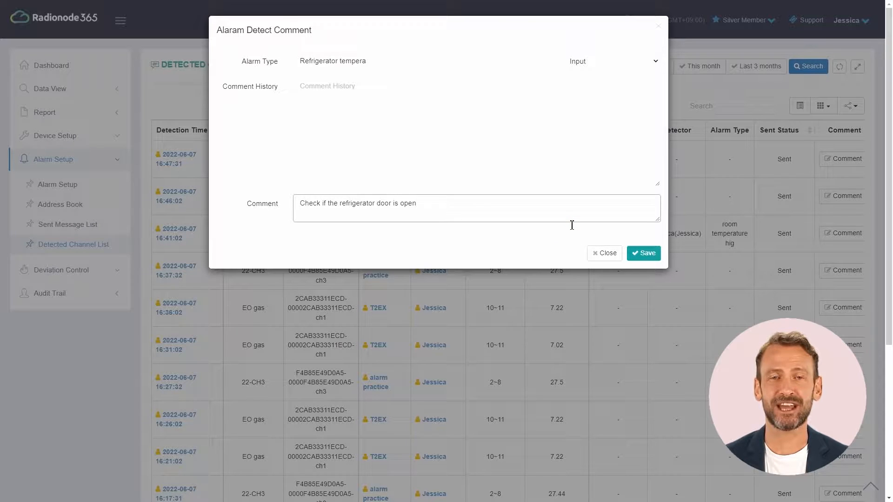
click(654, 254)
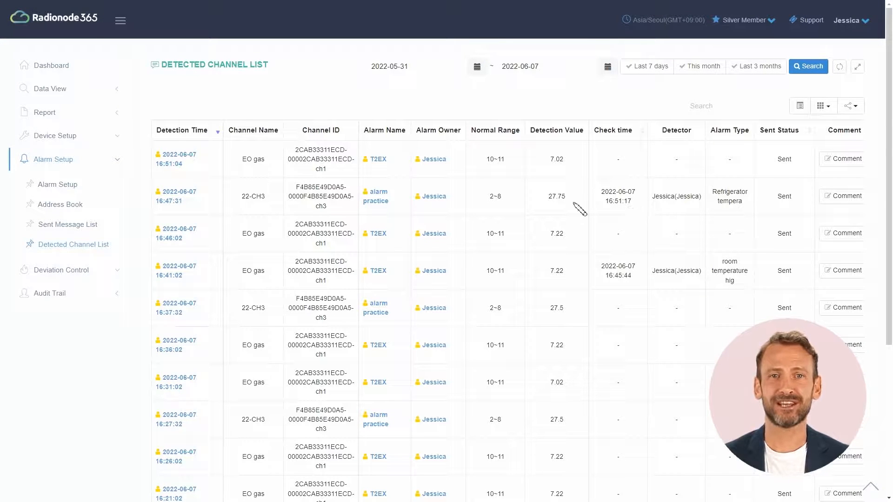
click(71, 134)
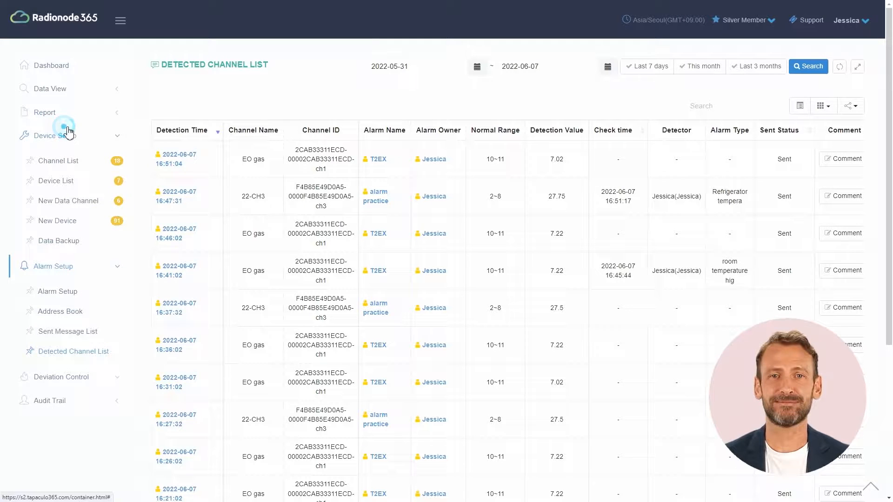
Step: Bring up the T2TS device's notification settings from the Device List
click(74, 181)
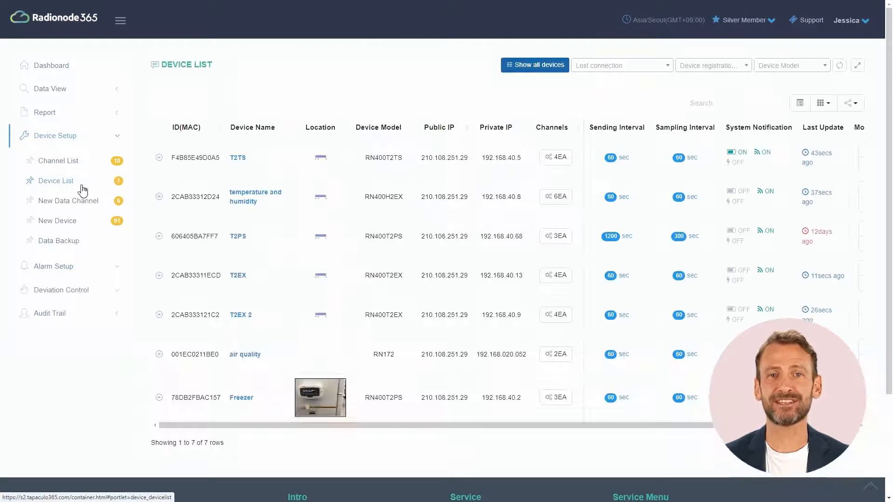
drag(604, 426, 671, 432)
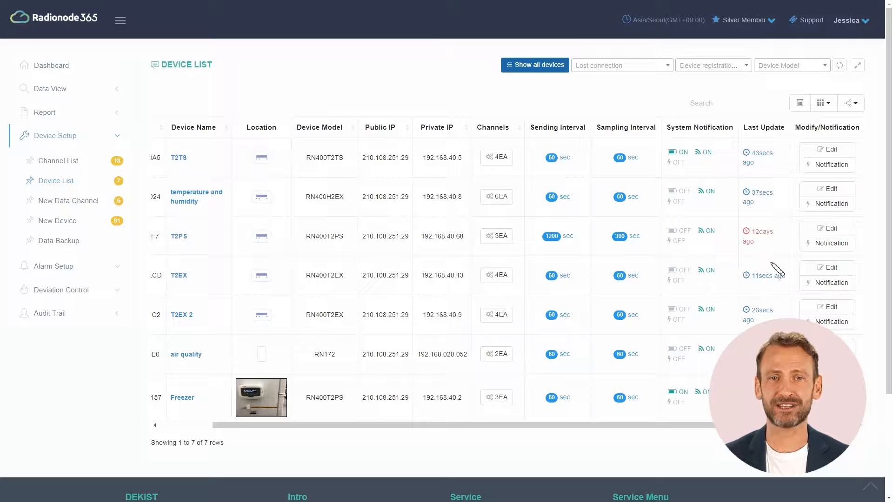
click(822, 167)
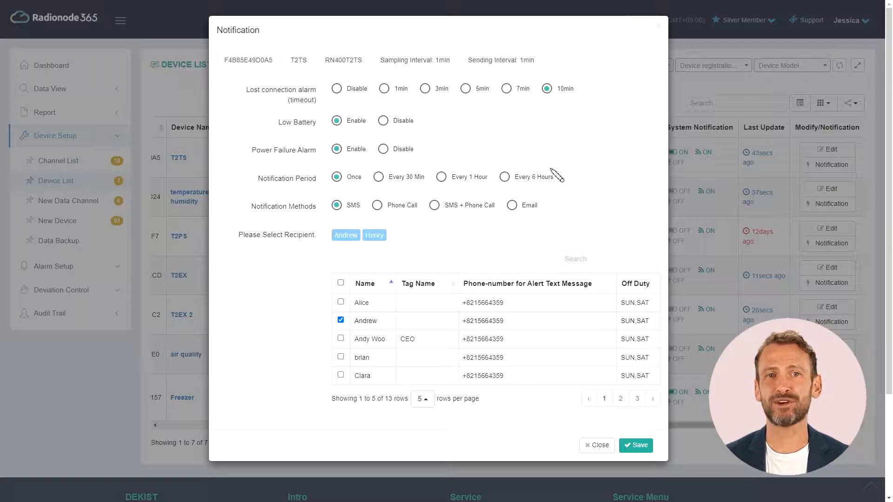
Step: Turn the T2TS low battery and power failure alerts off and back on
click(403, 122)
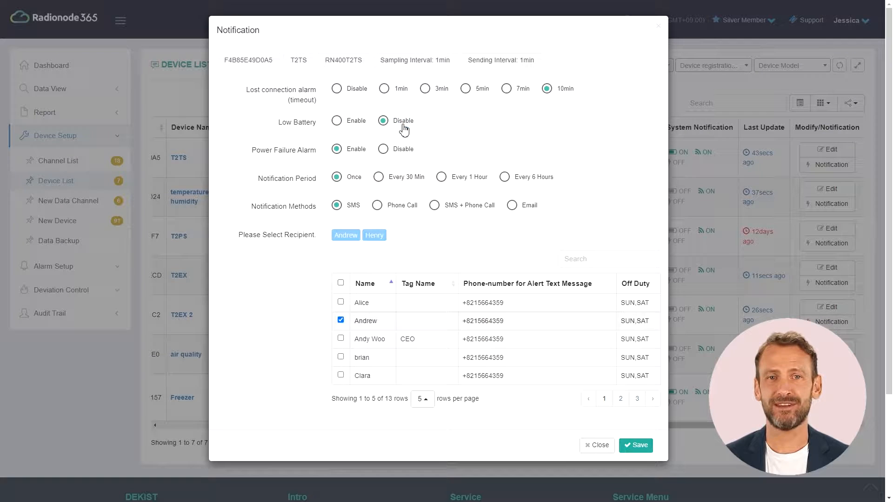
click(366, 125)
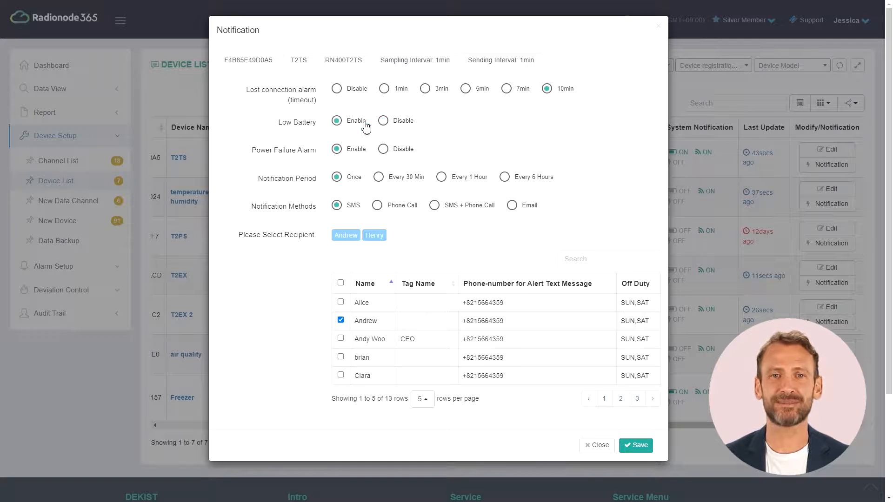
click(394, 150)
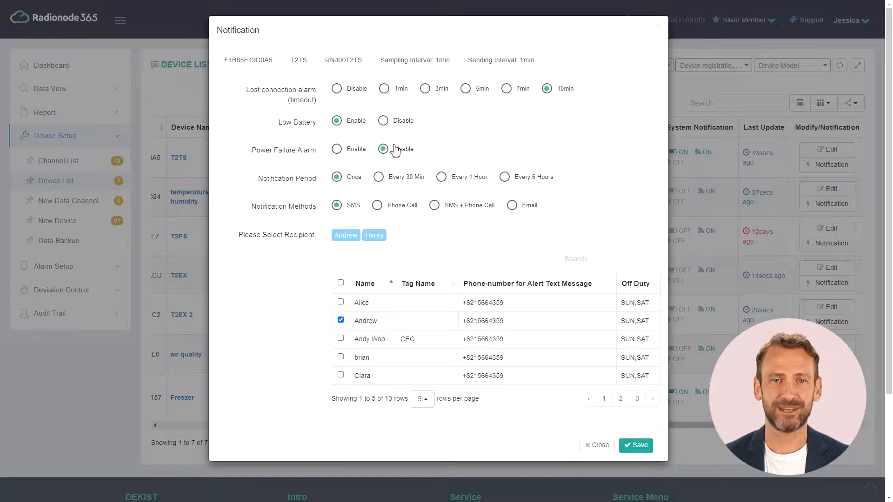
click(349, 151)
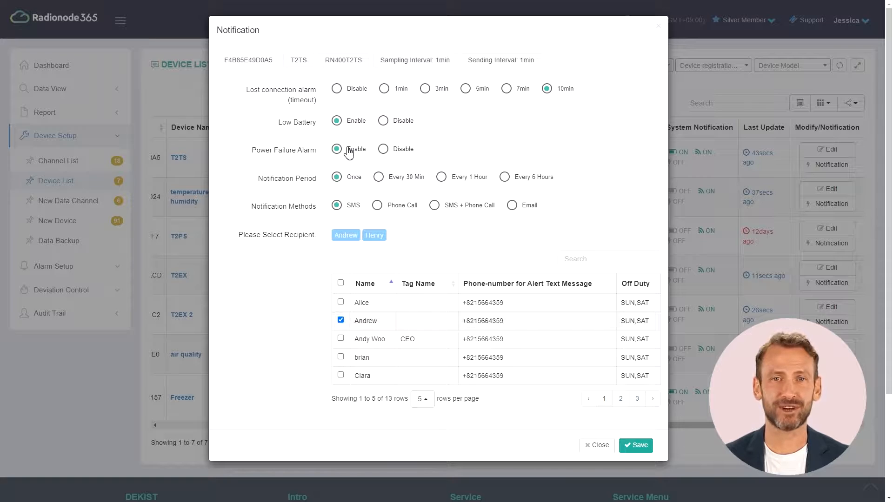
Step: Try notification periods up to 6 hours and delivery methods ending on email, then close the dialog
click(393, 183)
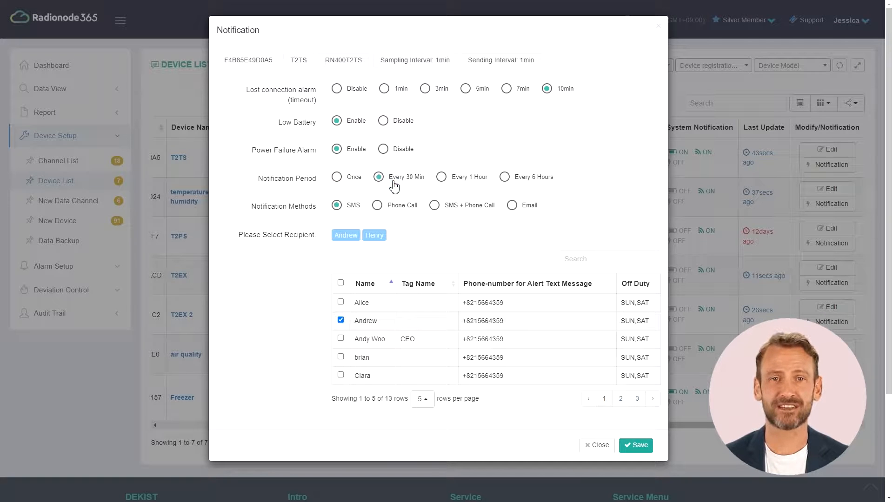
click(457, 179)
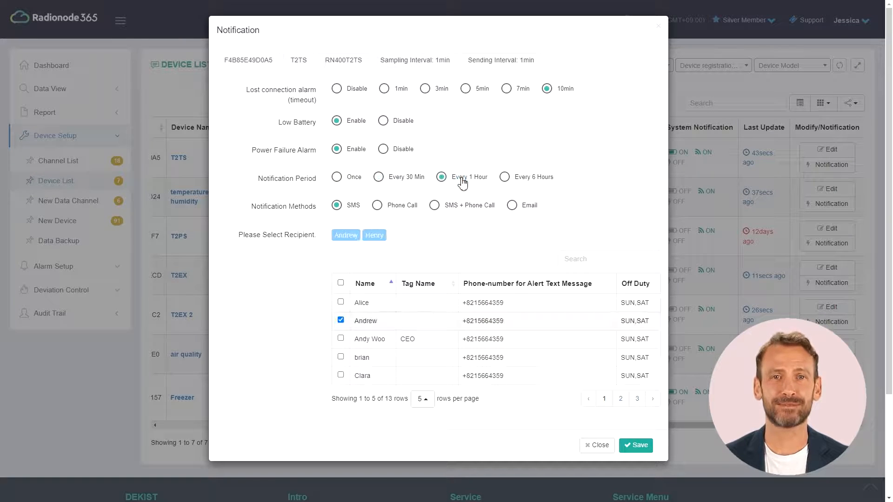
click(524, 182)
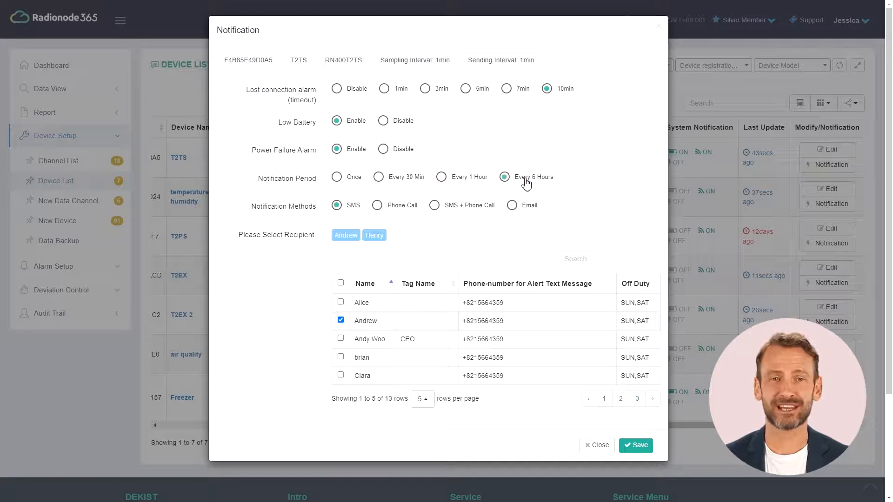
click(395, 206)
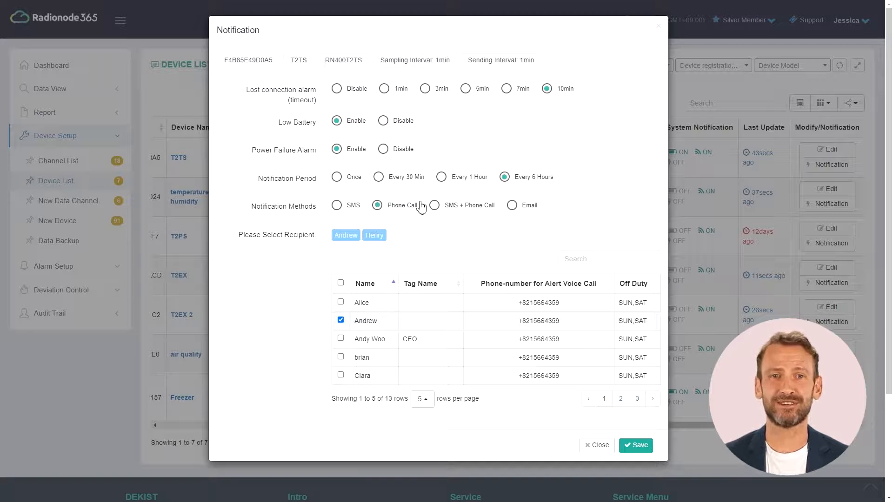
click(437, 206)
click(512, 206)
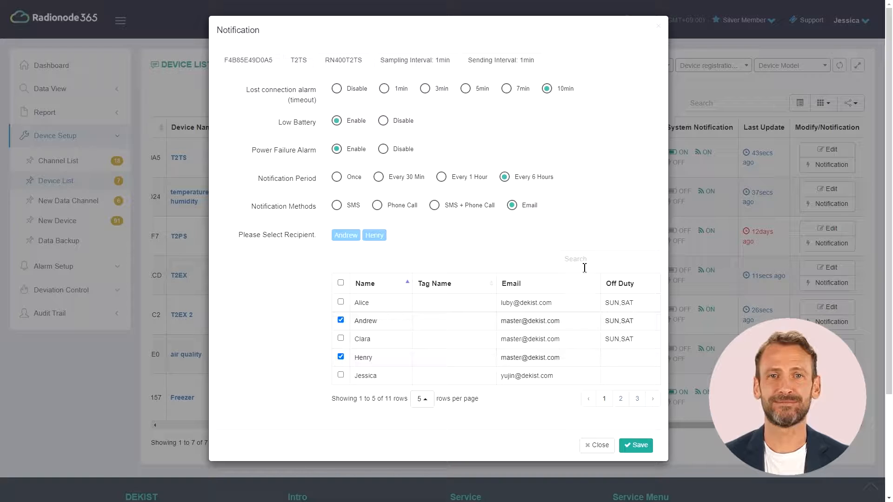
click(591, 445)
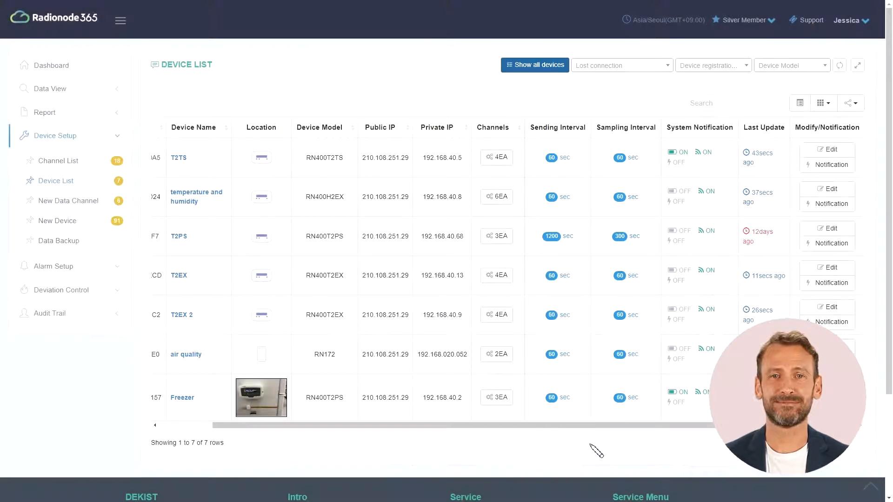
Step: View the Silver Member SMS, call and email credits, then bring up the account menu
click(752, 33)
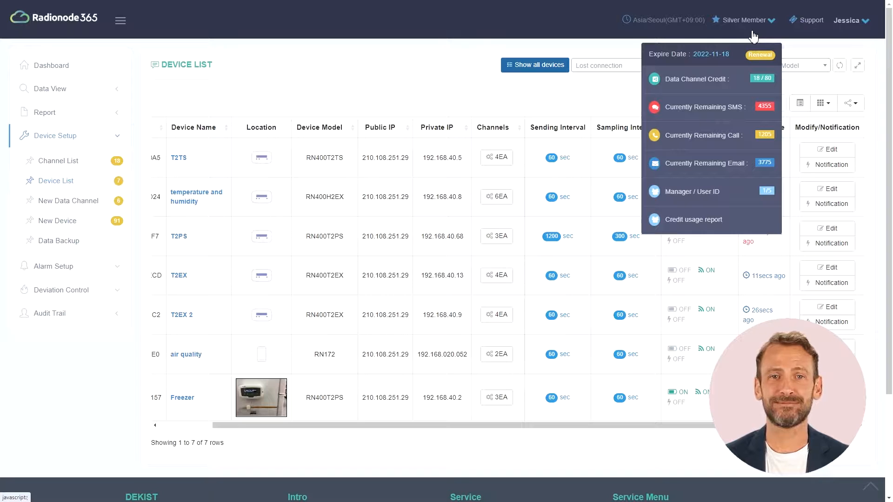
click(750, 26)
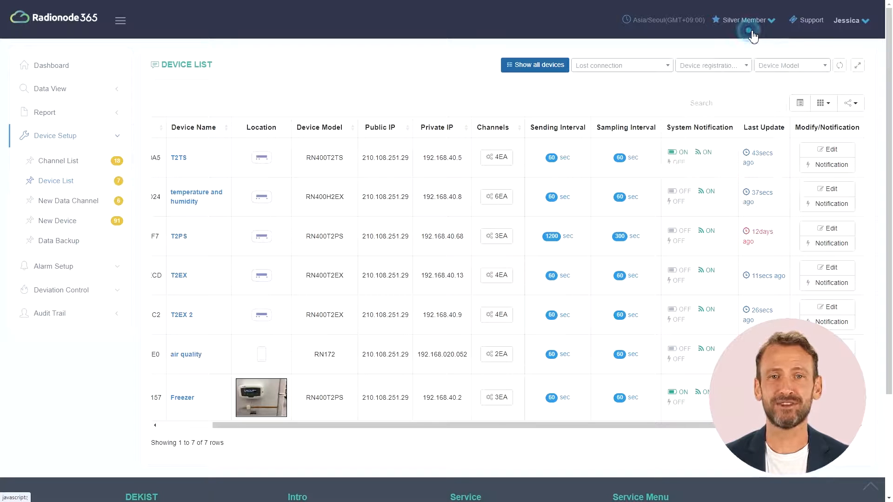
click(854, 35)
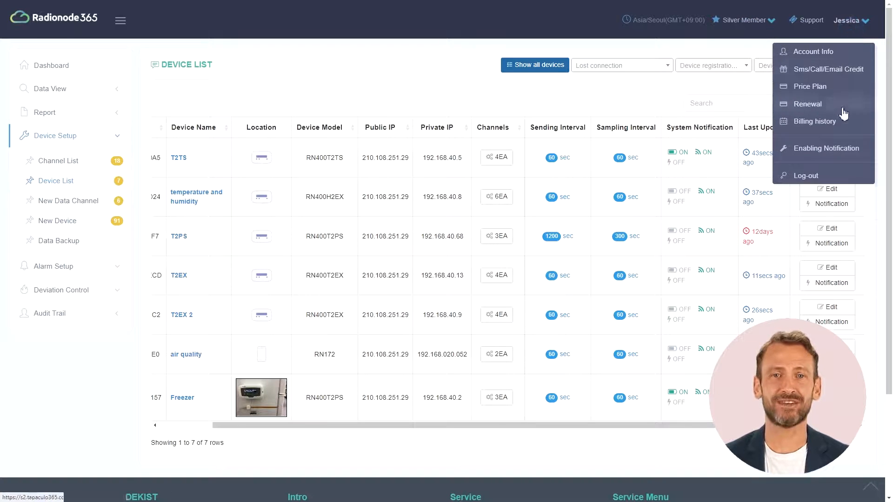
Step: In Enabling Notification, switch threshold, lost connection, low battery and power failure alerts to Disable, then back to Enable
click(806, 148)
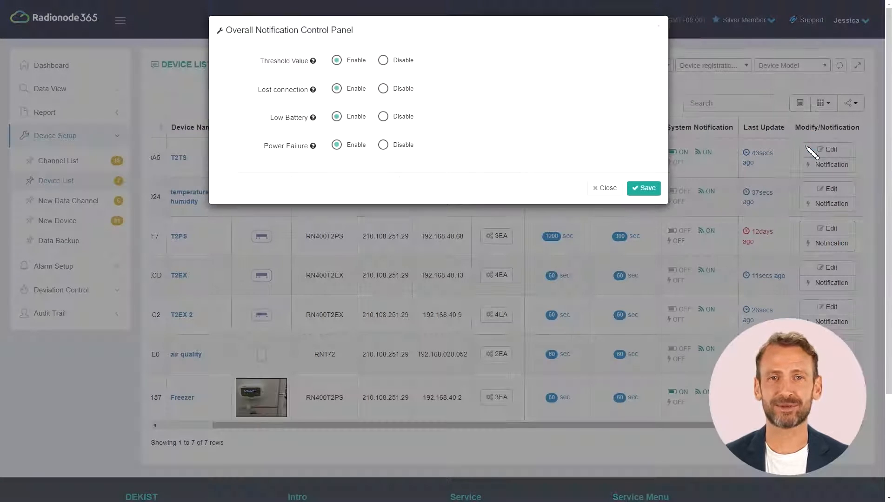
click(402, 65)
click(401, 92)
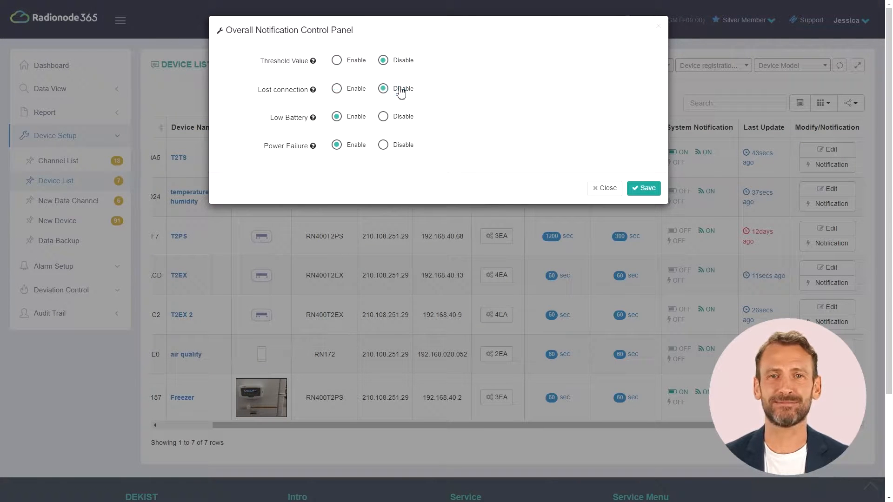
click(395, 119)
click(394, 147)
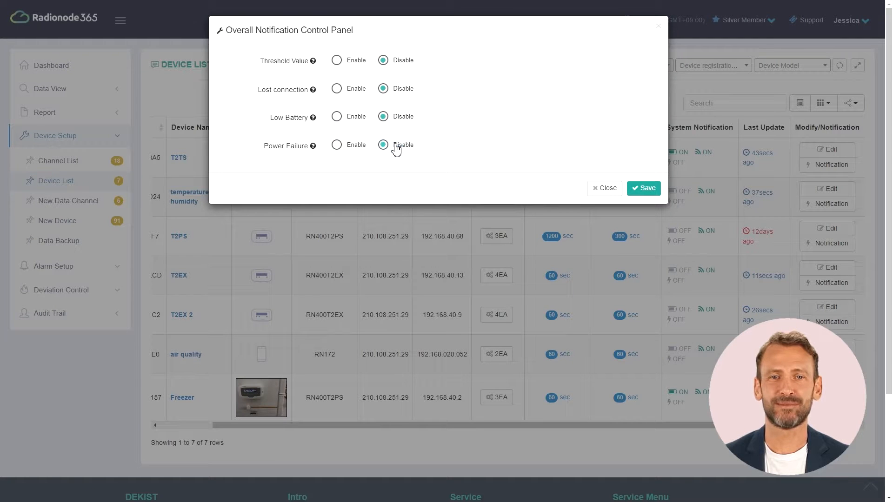
click(337, 63)
click(338, 90)
click(338, 119)
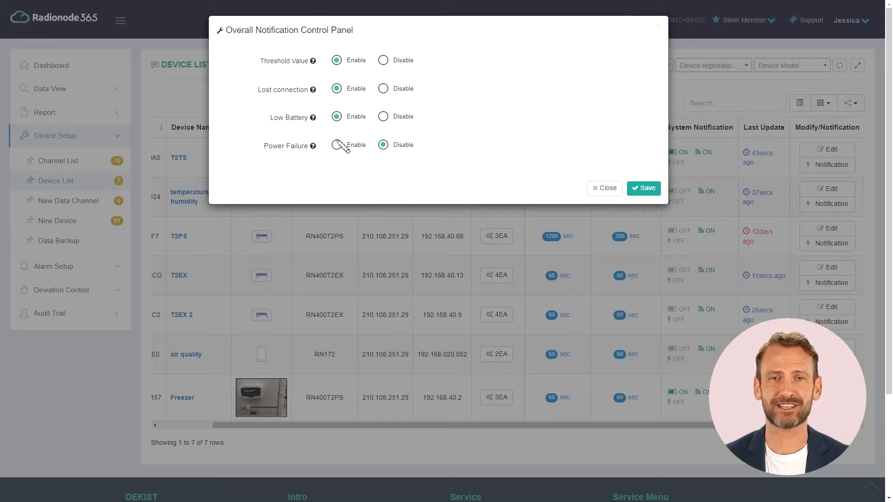
click(338, 146)
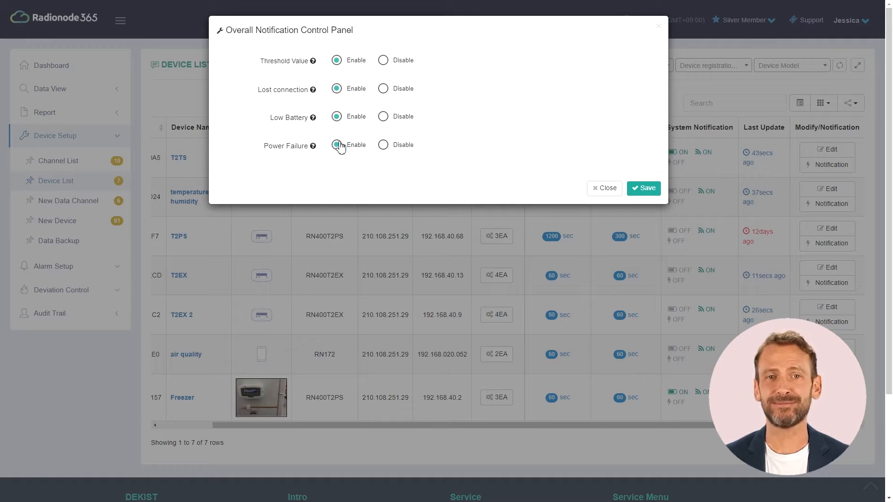